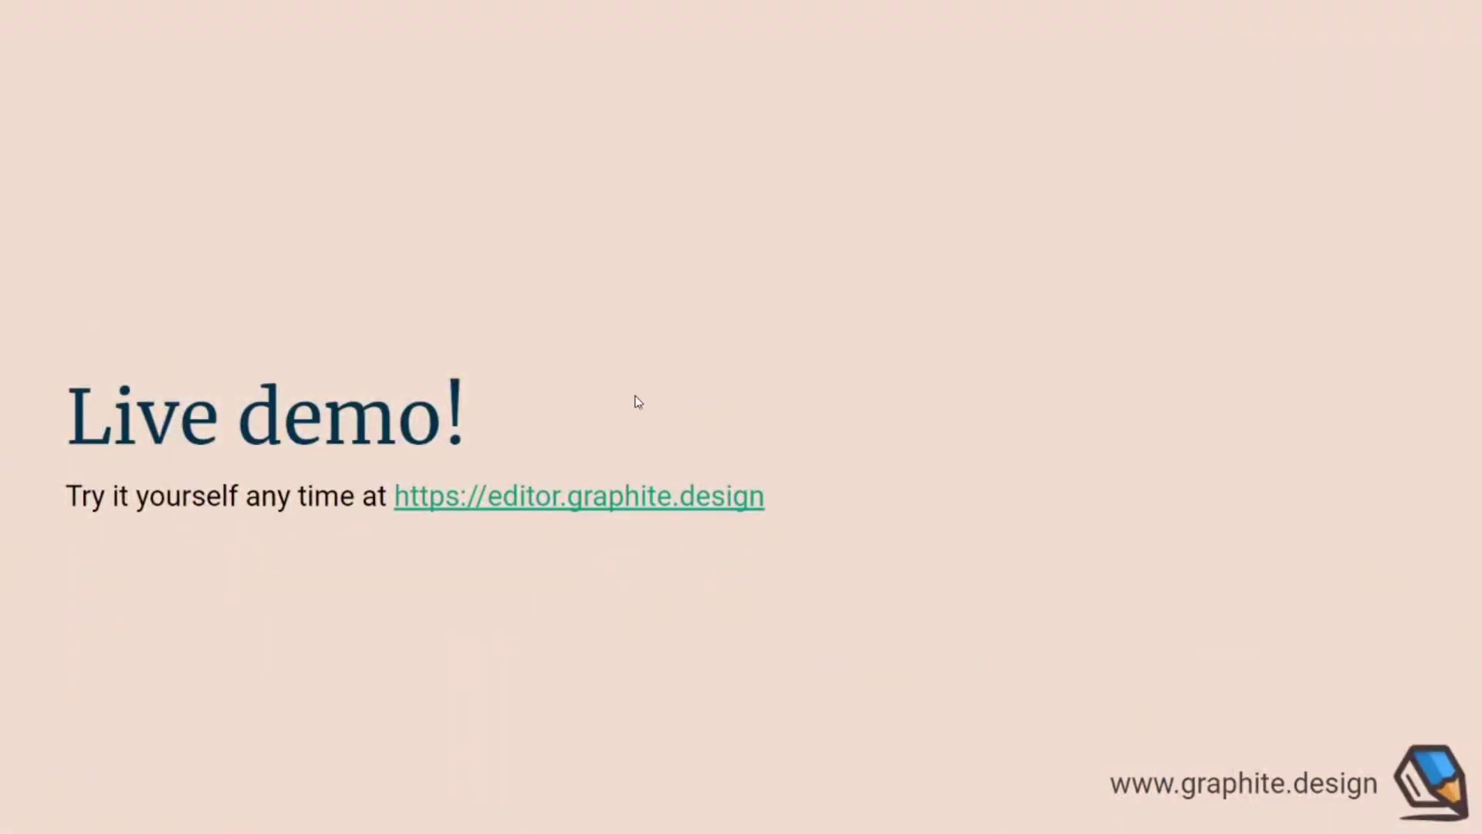
# Switch from the slides to the Graphite editor in full screen and open the first Untitled Document
pyautogui.press('Escape')
pyautogui.hotkey('ctrl', 'Tab')
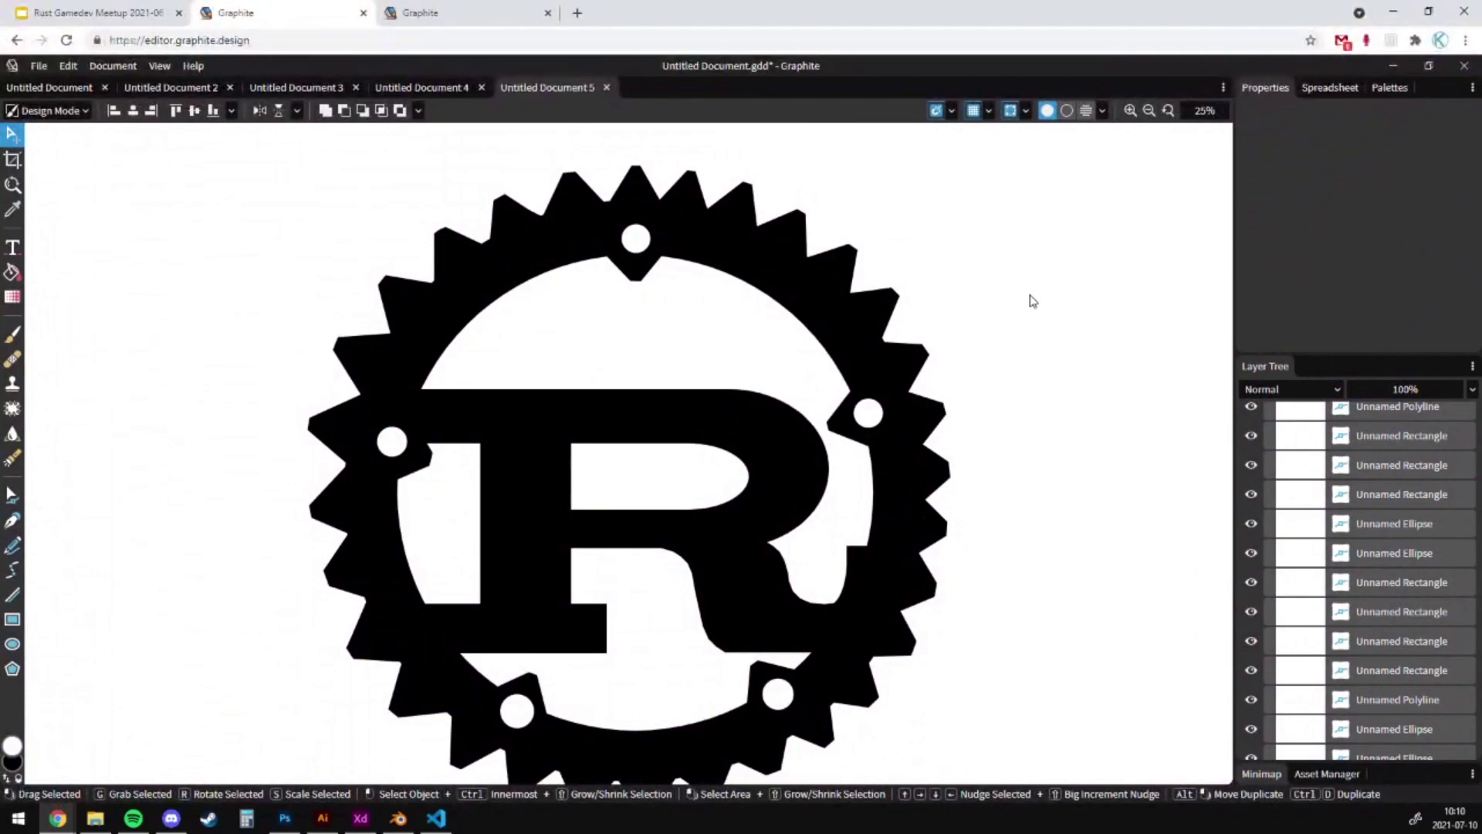
pyautogui.press('F11')
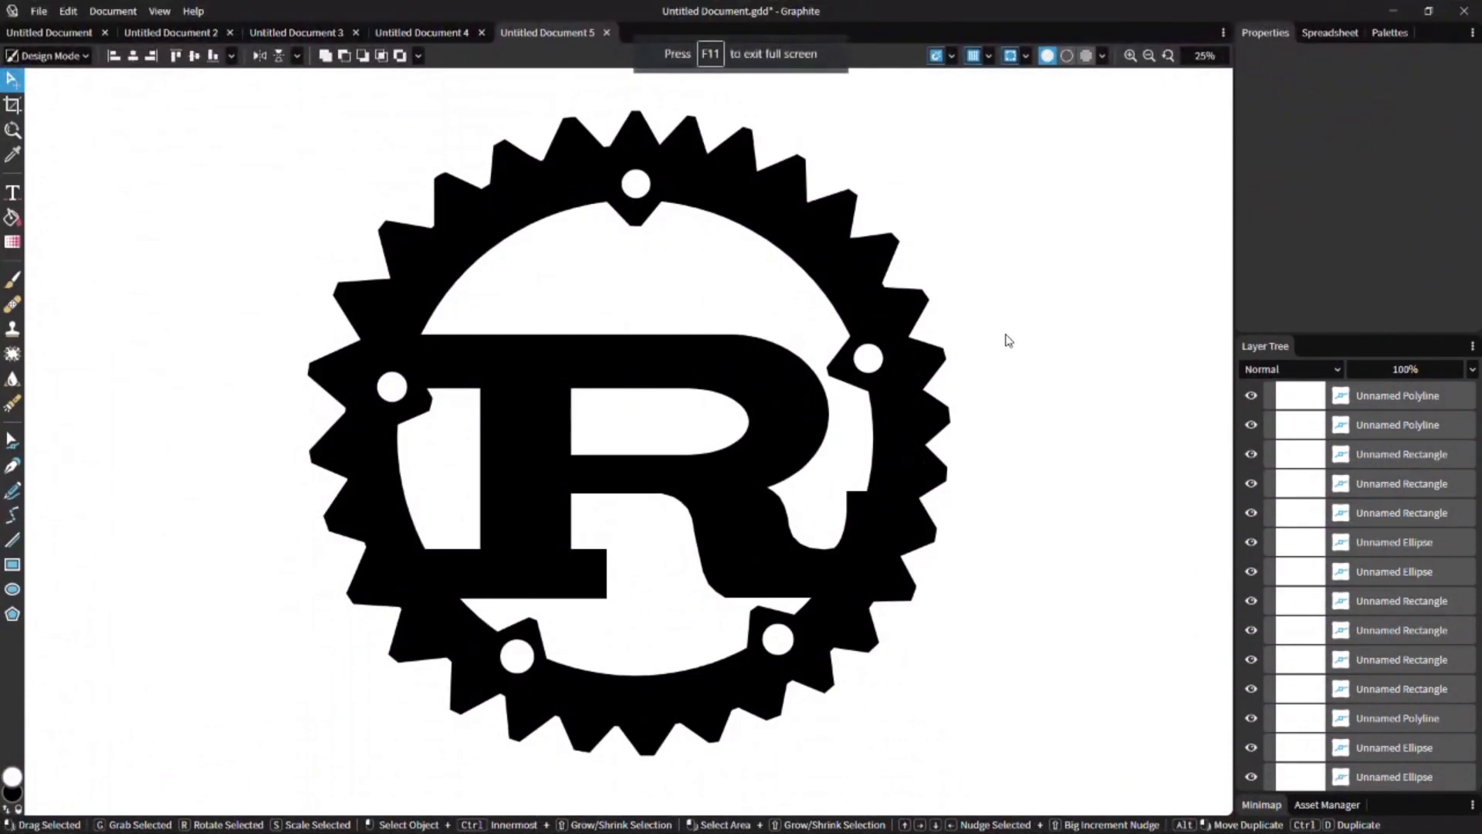
pyautogui.click(77, 35)
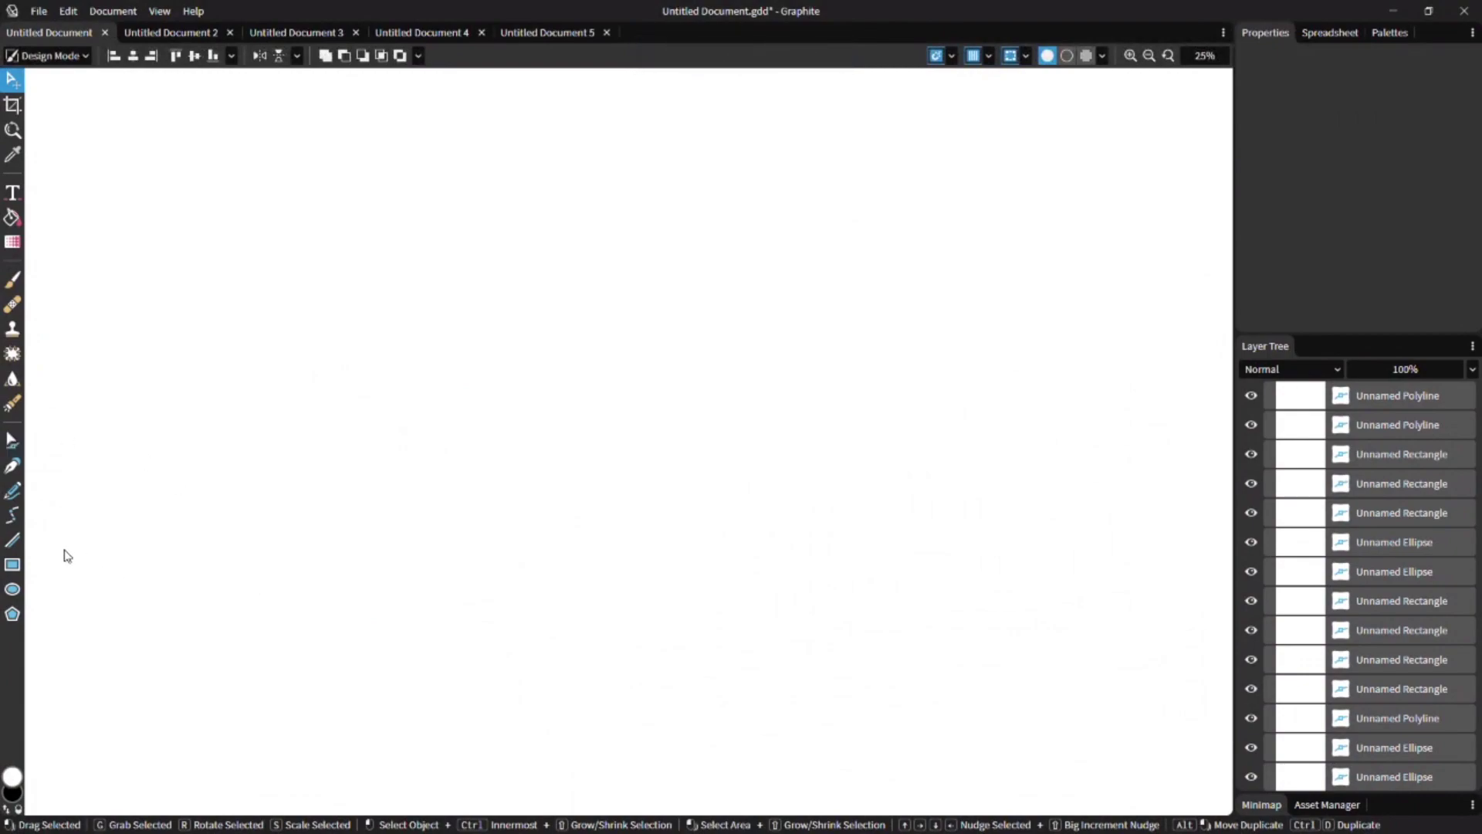
# Swap the primary and secondary colours and draw a large black rectangle on the left half of the canvas
pyautogui.click(13, 564)
pyautogui.moveTo(580, 513); pyautogui.dragTo(589, 535)
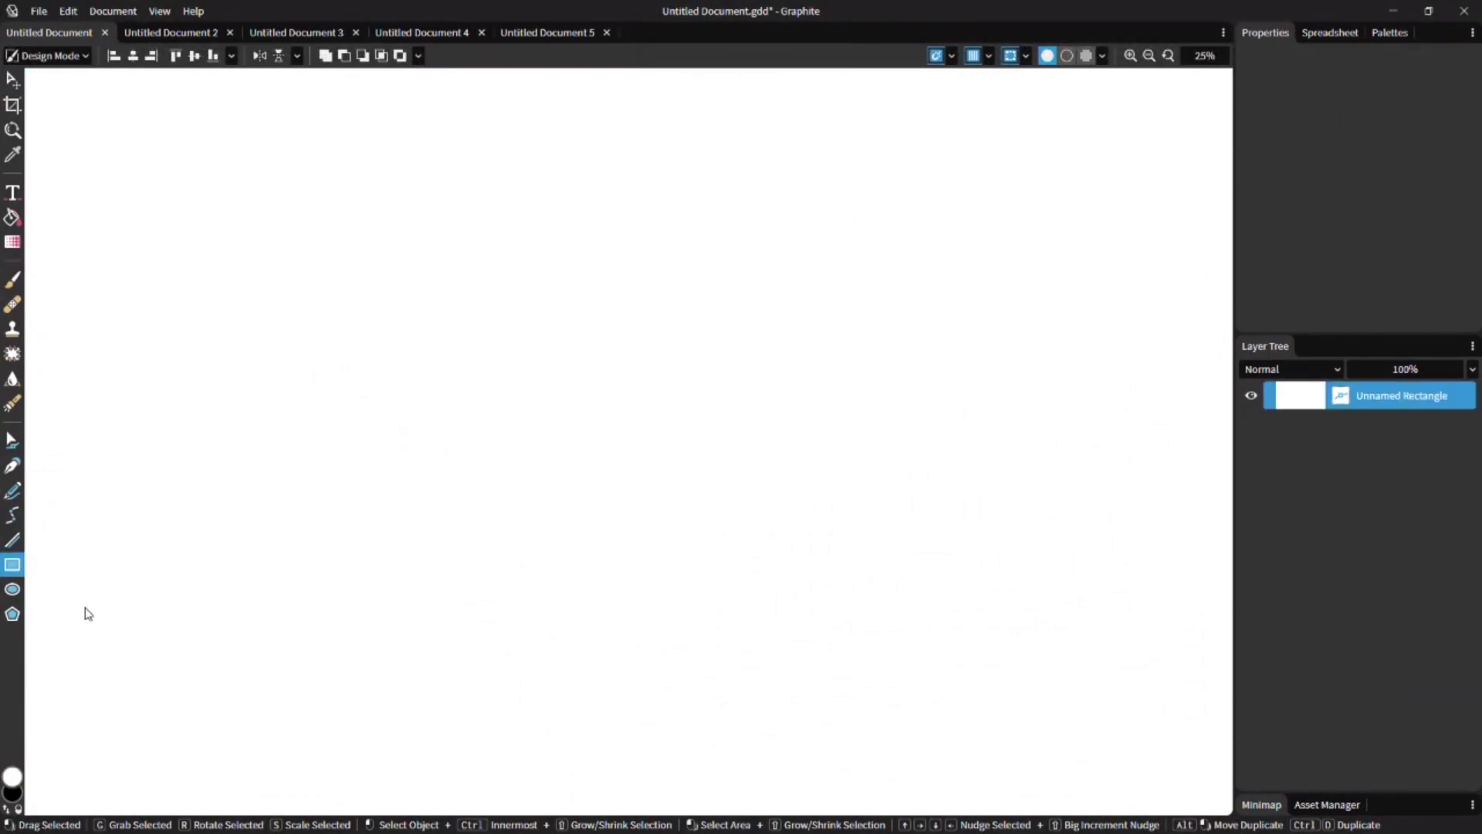
pyautogui.hotkey('shift', 'x')
pyautogui.moveTo(256, 304); pyautogui.dragTo(589, 580)
# Set the primary colour to a dark red and draw a smaller rectangle beside the black one
pyautogui.click(12, 775)
pyautogui.click(203, 640)
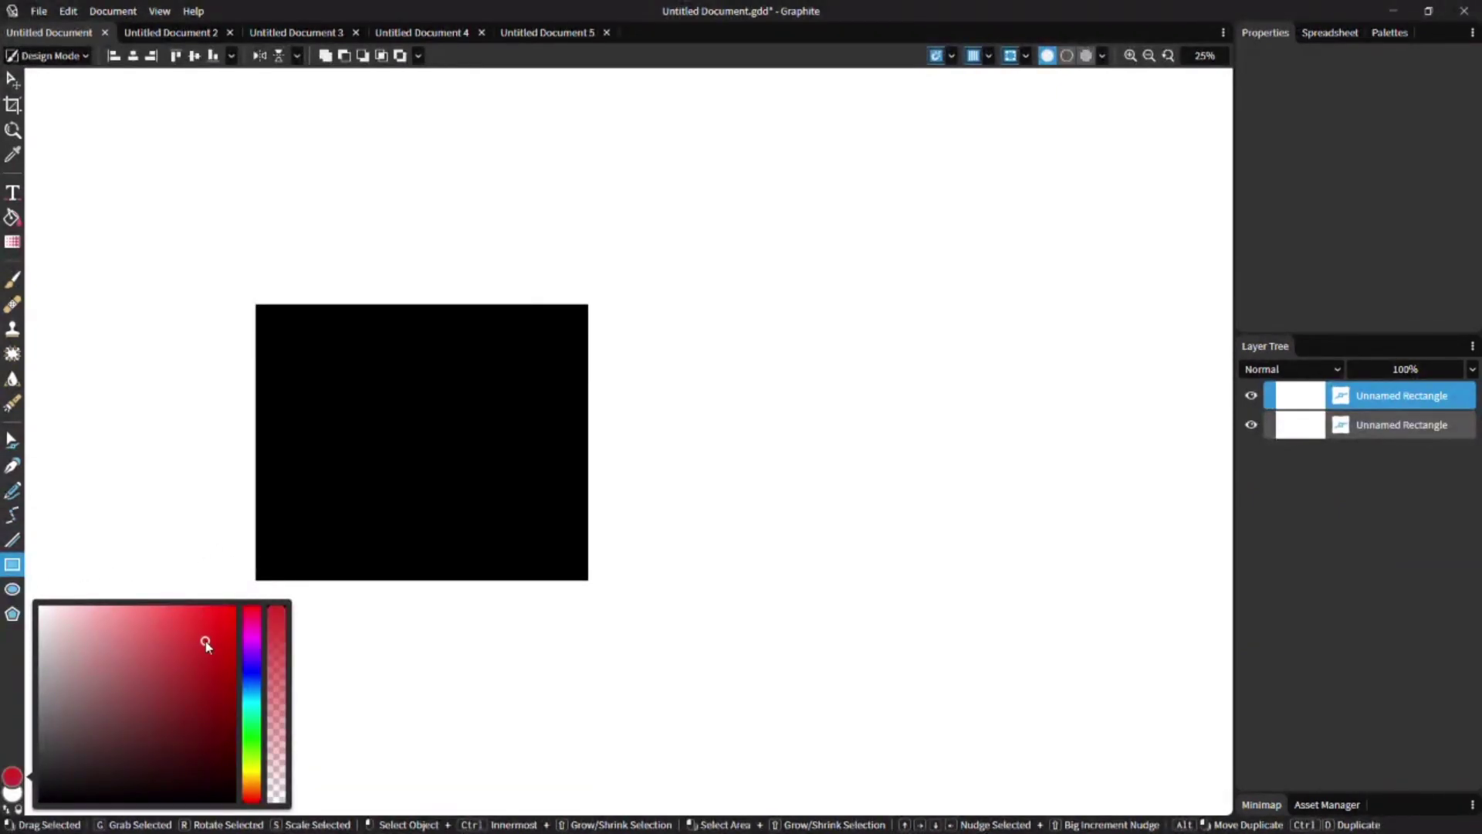
pyautogui.moveTo(636, 447); pyautogui.dragTo(835, 529)
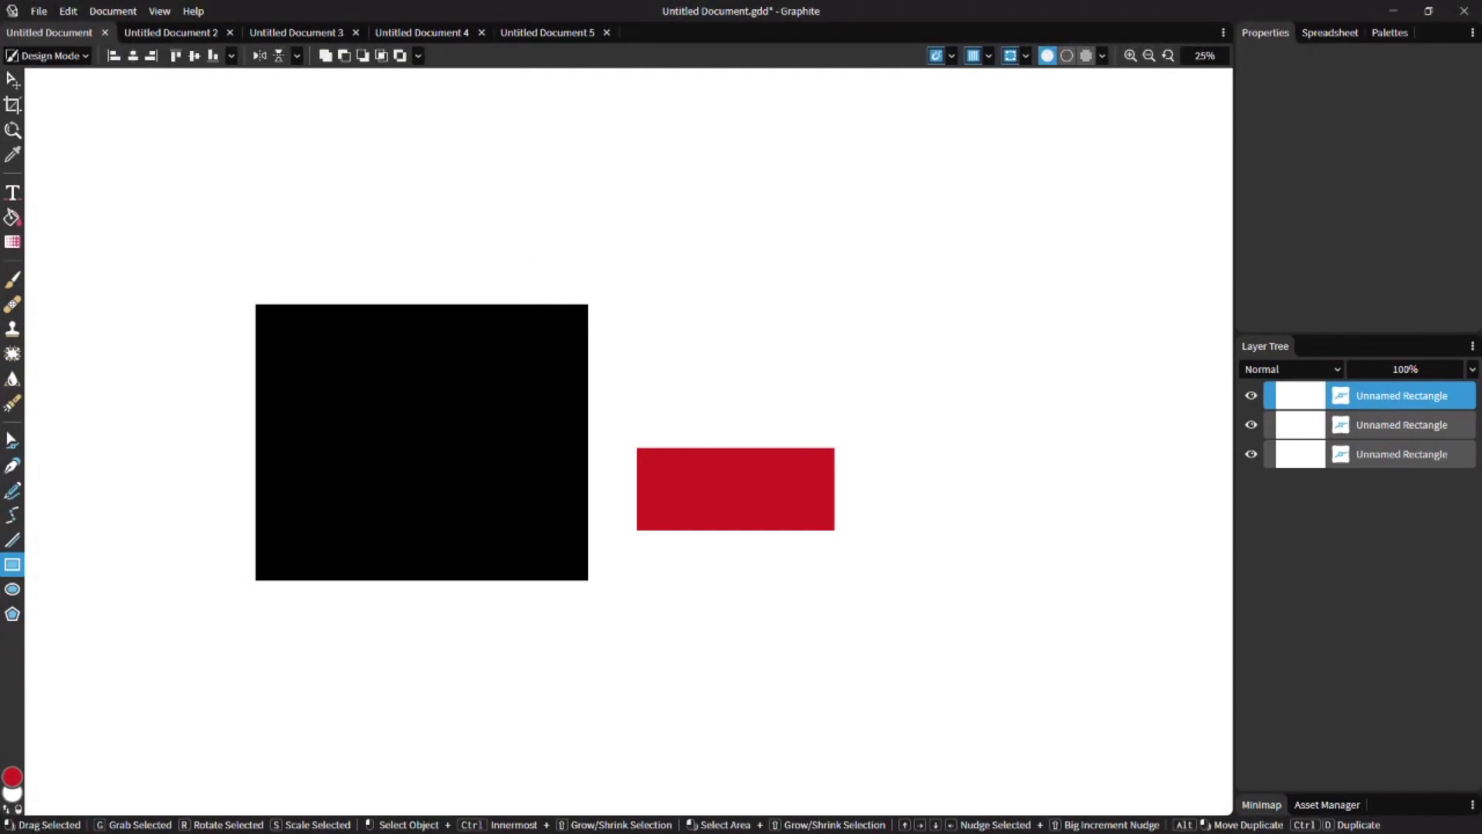
pyautogui.click(543, 35)
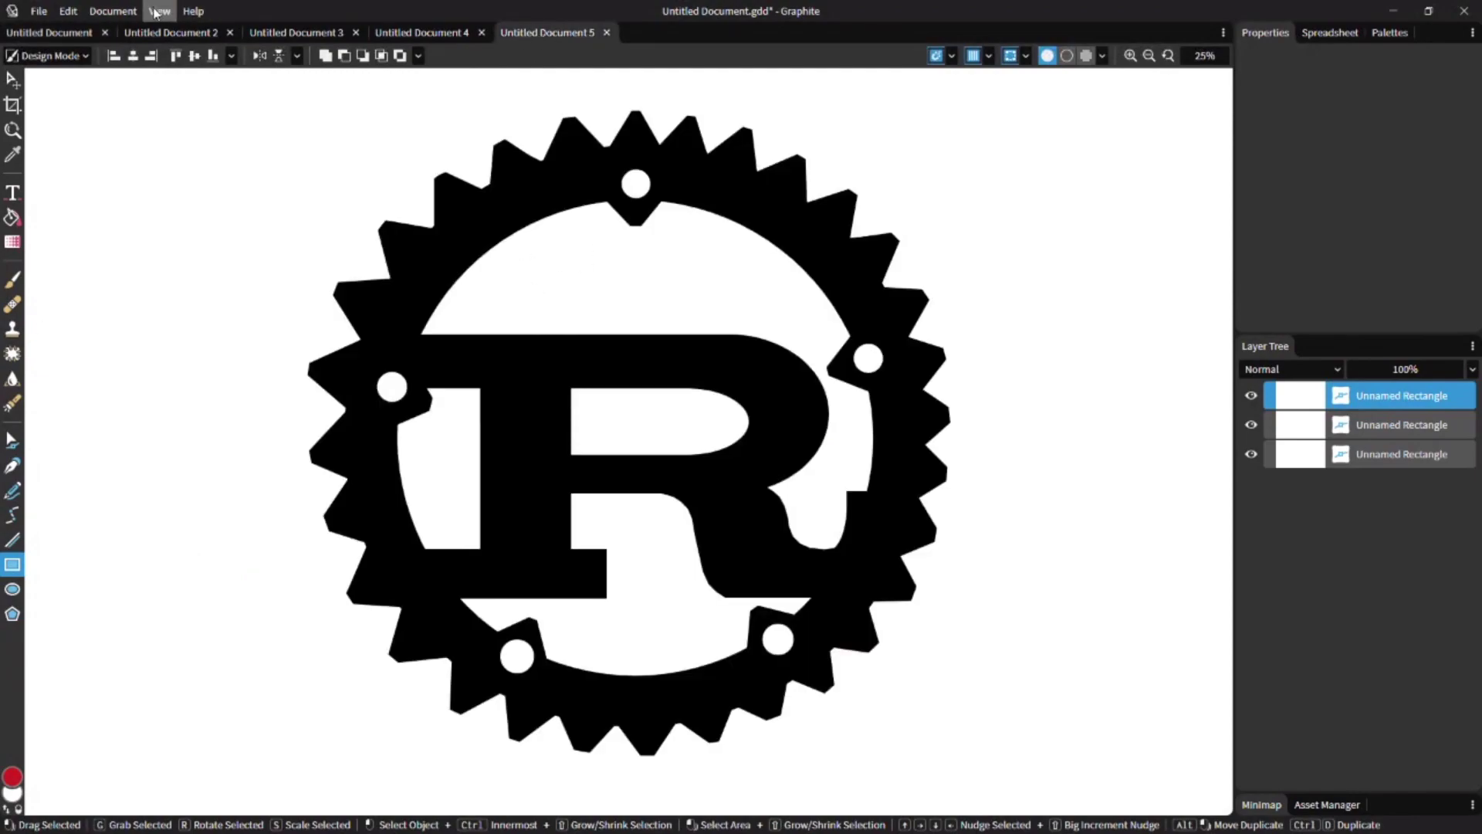
pyautogui.click(54, 31)
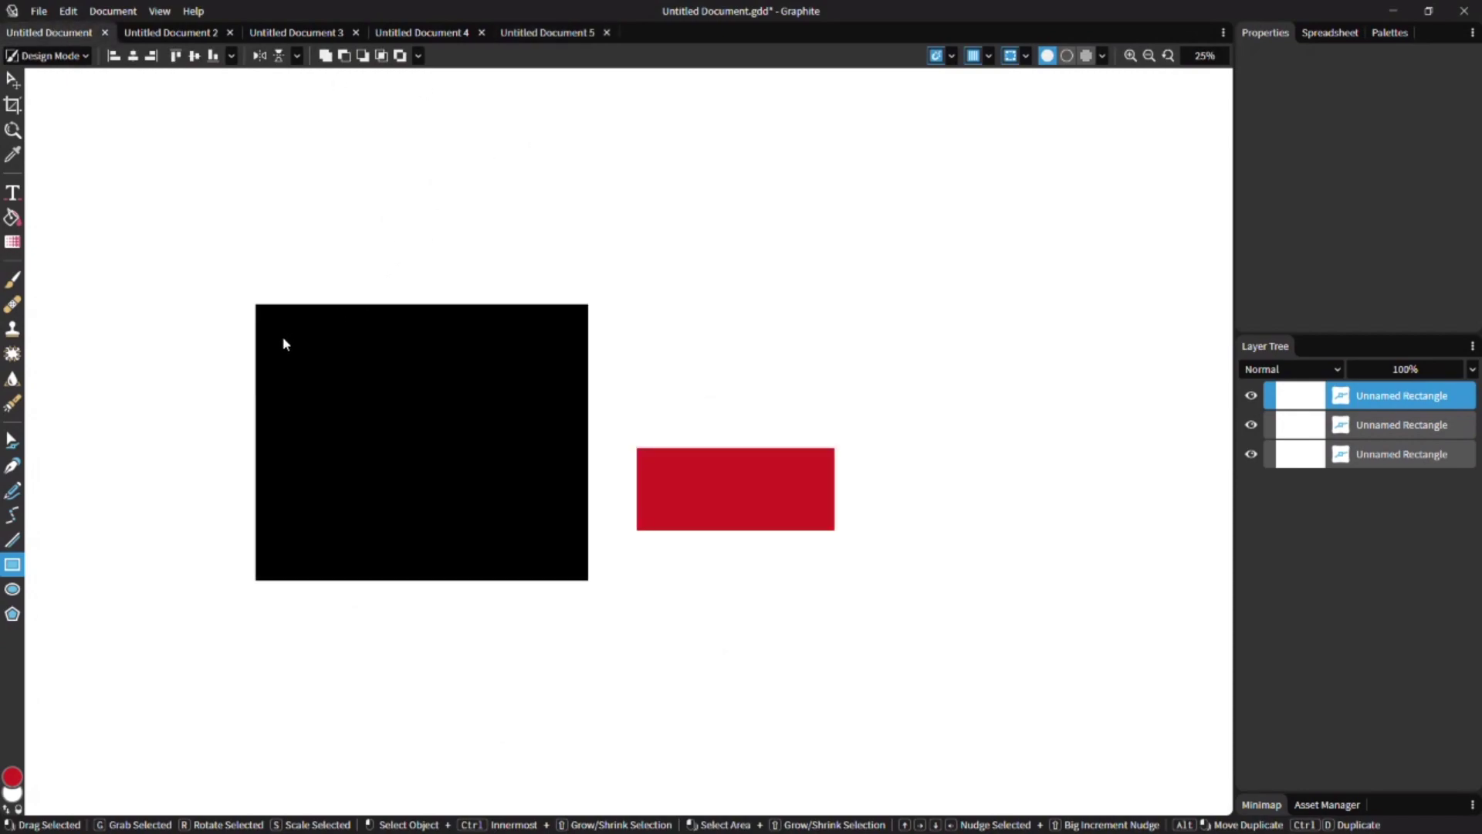
# Delete the stray bottommost rectangle layer and clear the selection of the two remaining layers
pyautogui.click(12, 78)
pyautogui.moveTo(940, 589); pyautogui.dragTo(188, 238)
pyautogui.click(1394, 403)
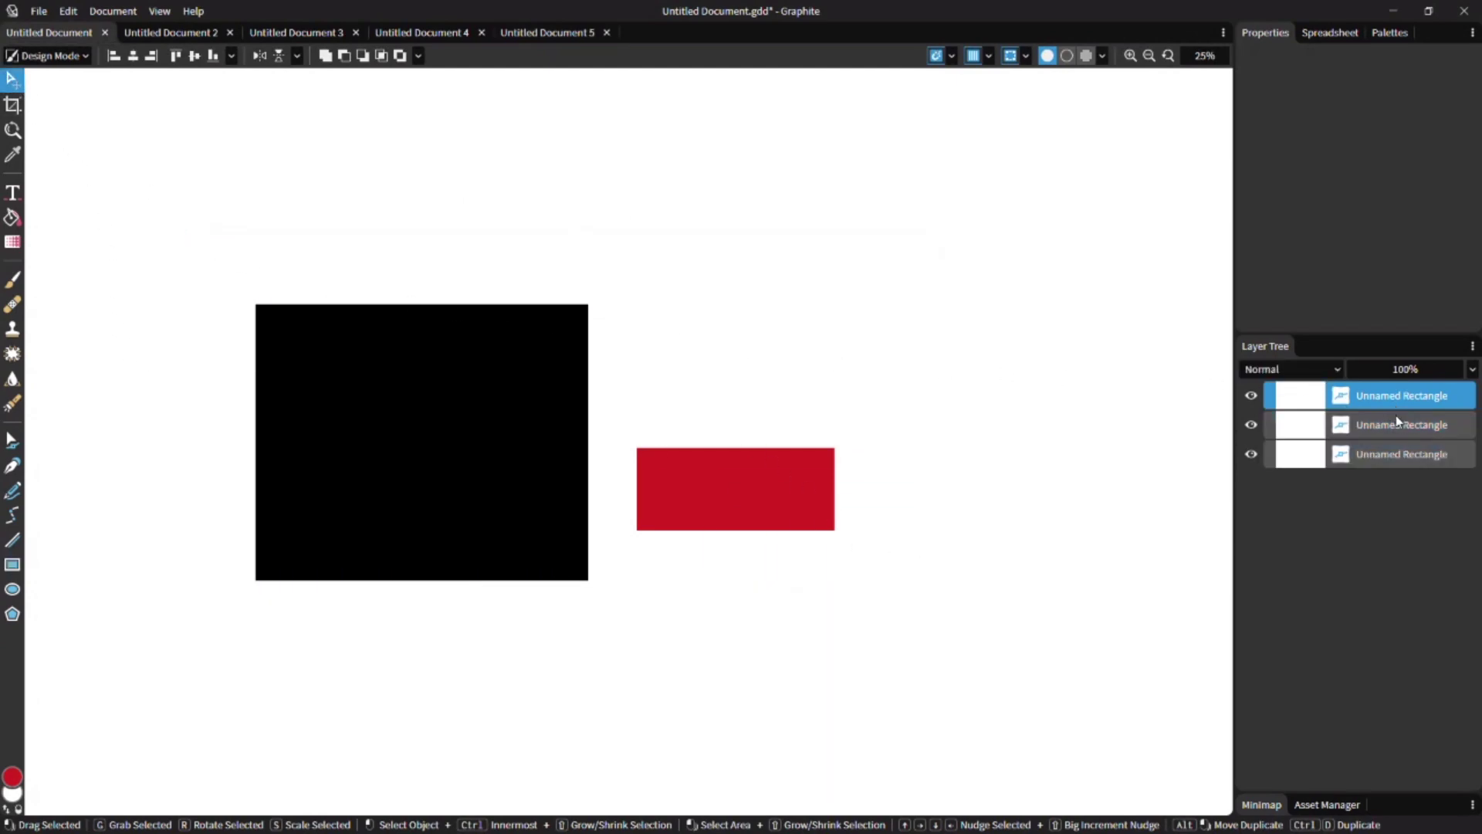
pyautogui.click(1401, 425)
pyautogui.click(1406, 456)
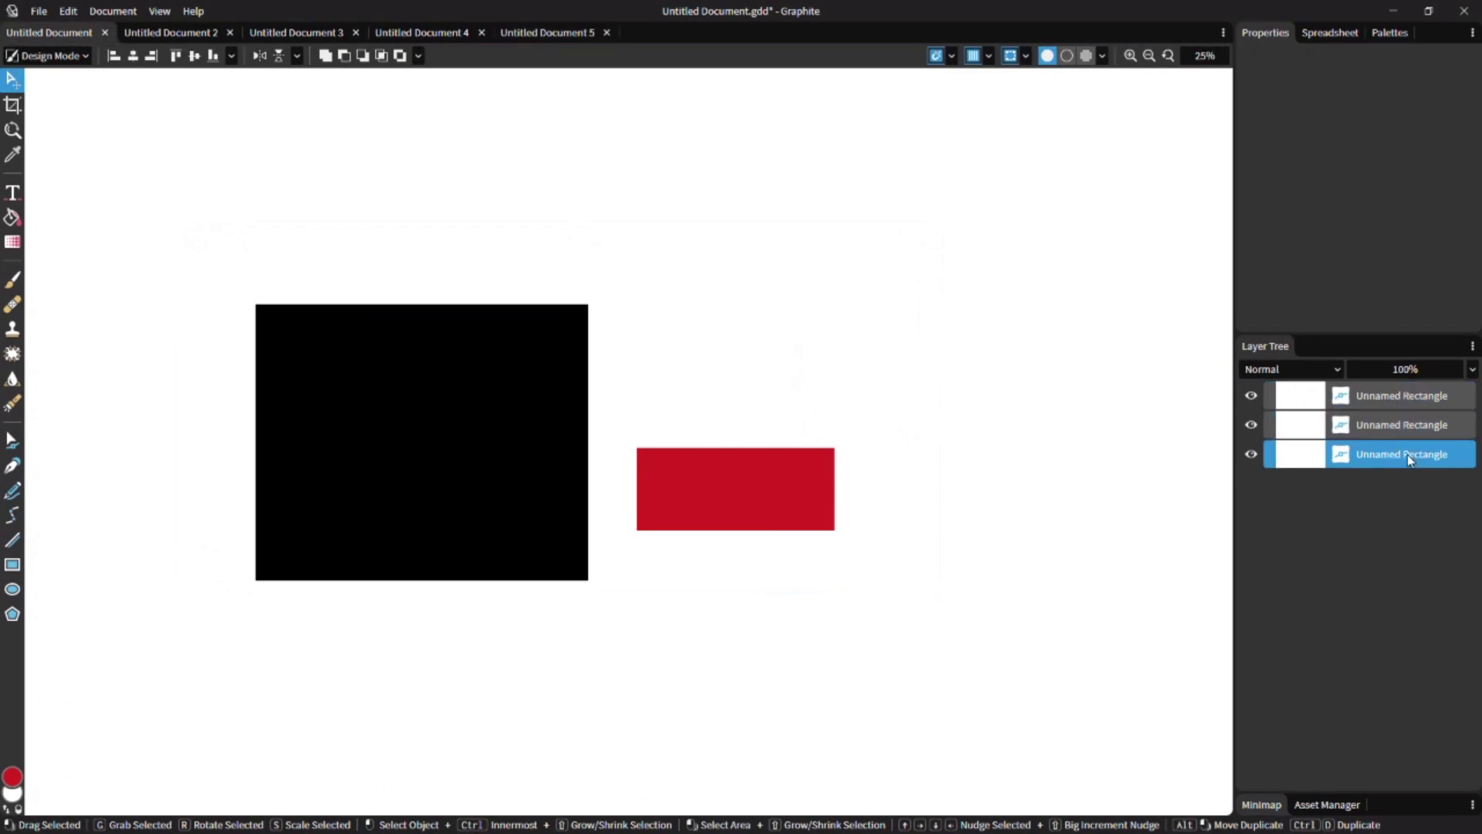
pyautogui.press('Delete')
pyautogui.click(1368, 437)
pyautogui.click(1377, 403)
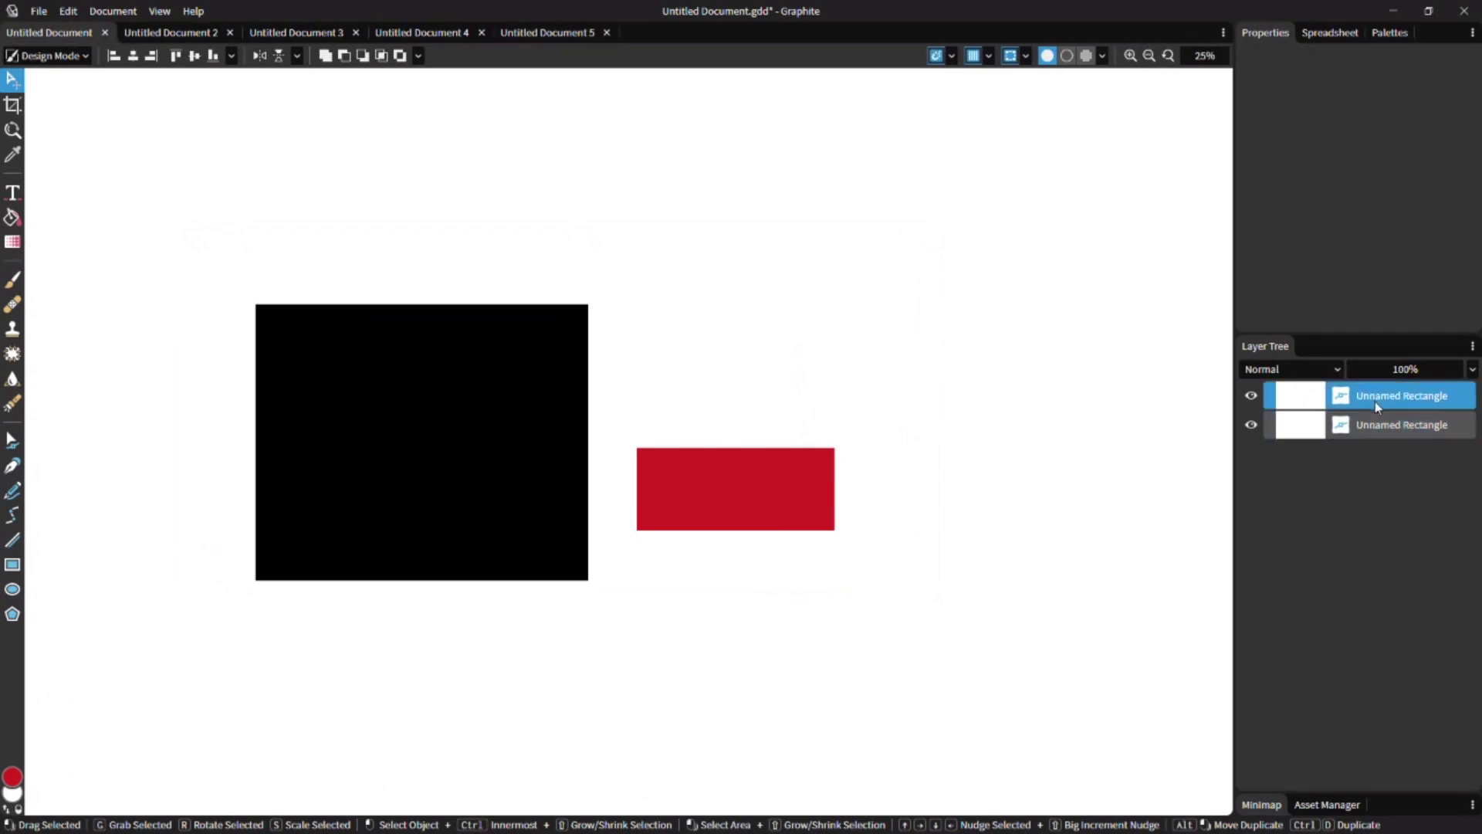
pyautogui.click(1387, 423)
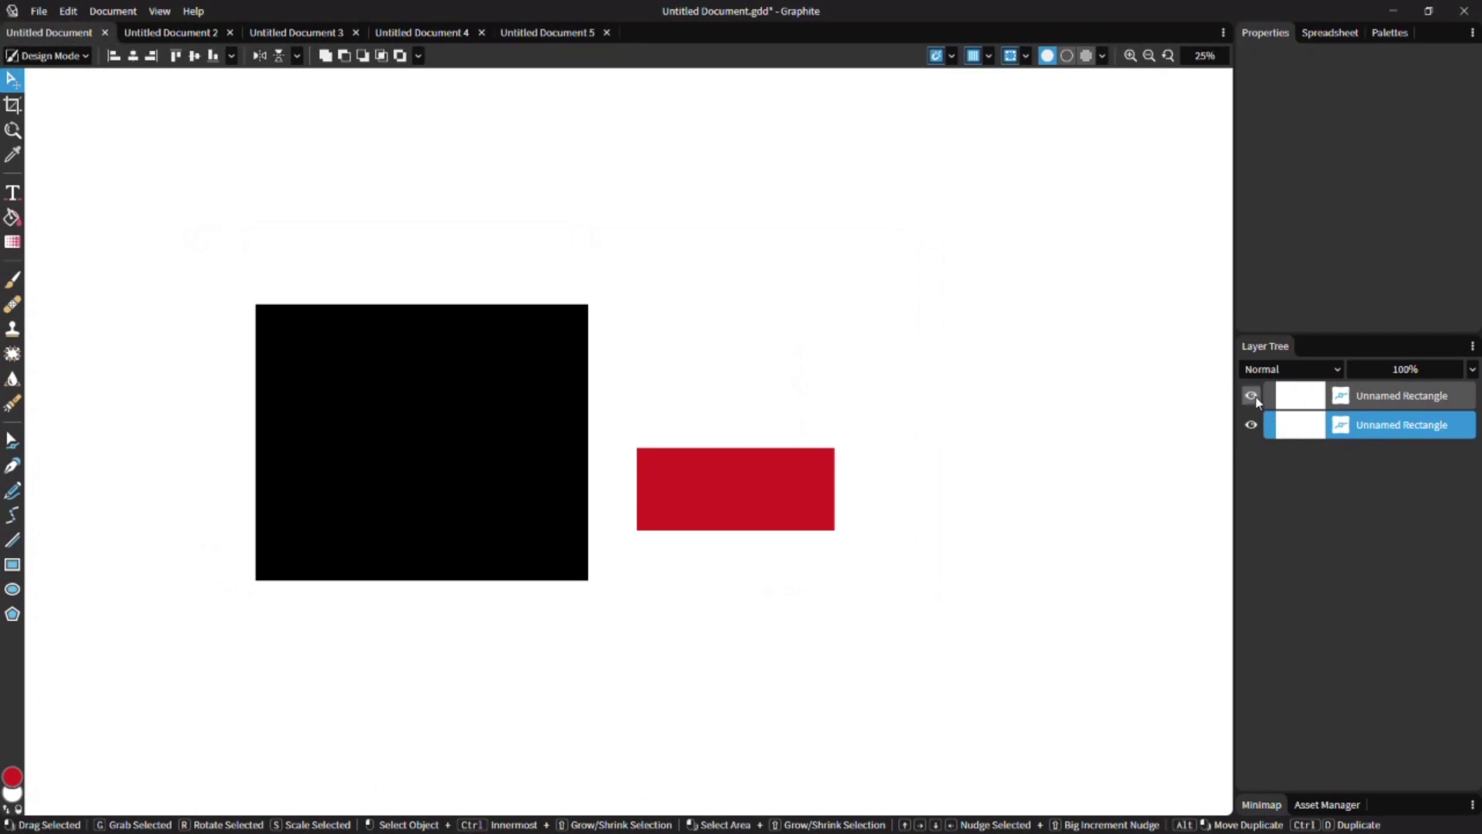
pyautogui.click(1129, 417)
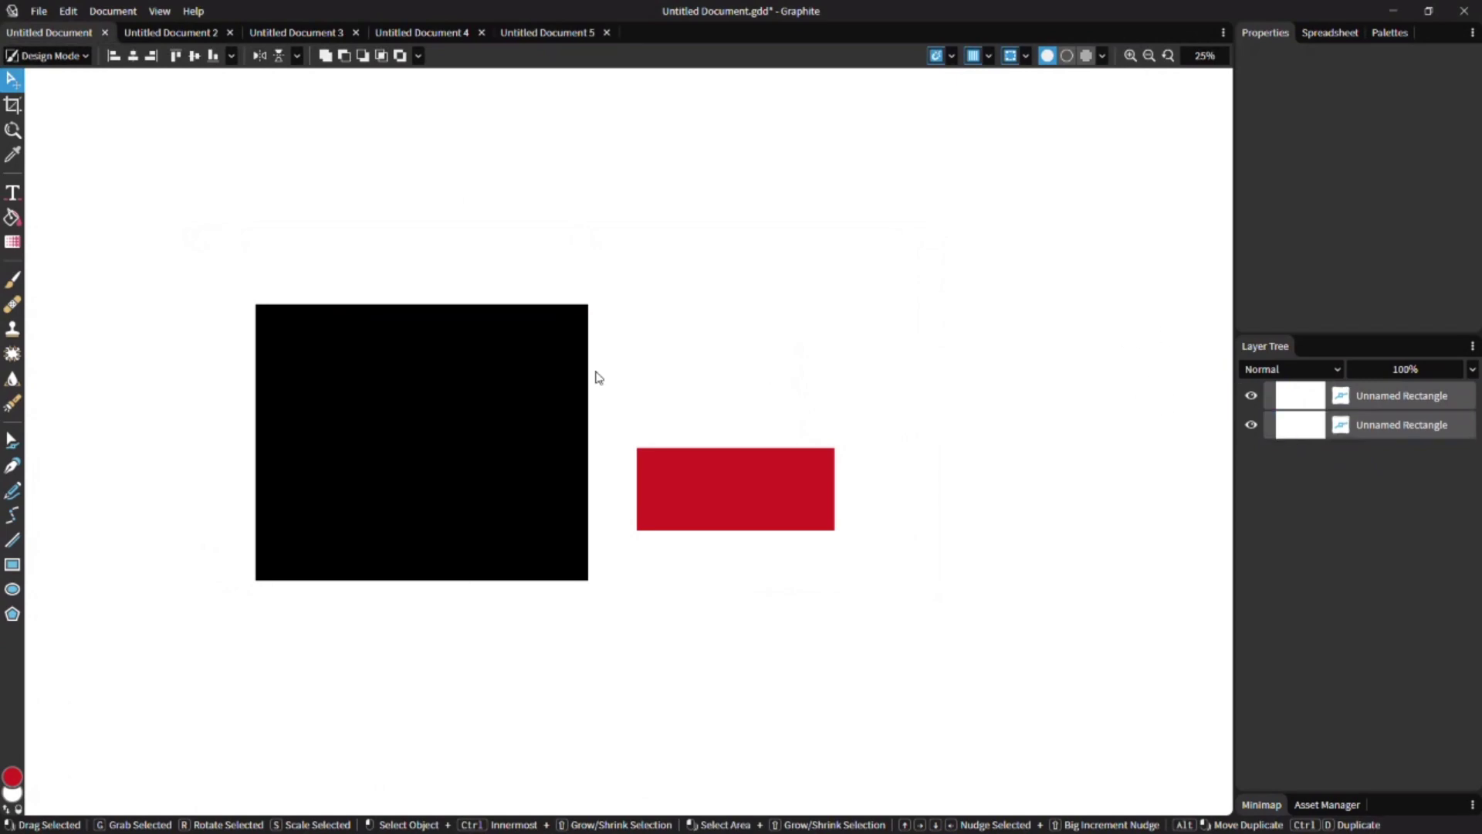
# Draw three red lines: one above the rectangles, one diagonal beside them and a very short one below it
pyautogui.click(12, 539)
pyautogui.moveTo(289, 229); pyautogui.dragTo(786, 188)
pyautogui.moveTo(852, 254); pyautogui.dragTo(1020, 457)
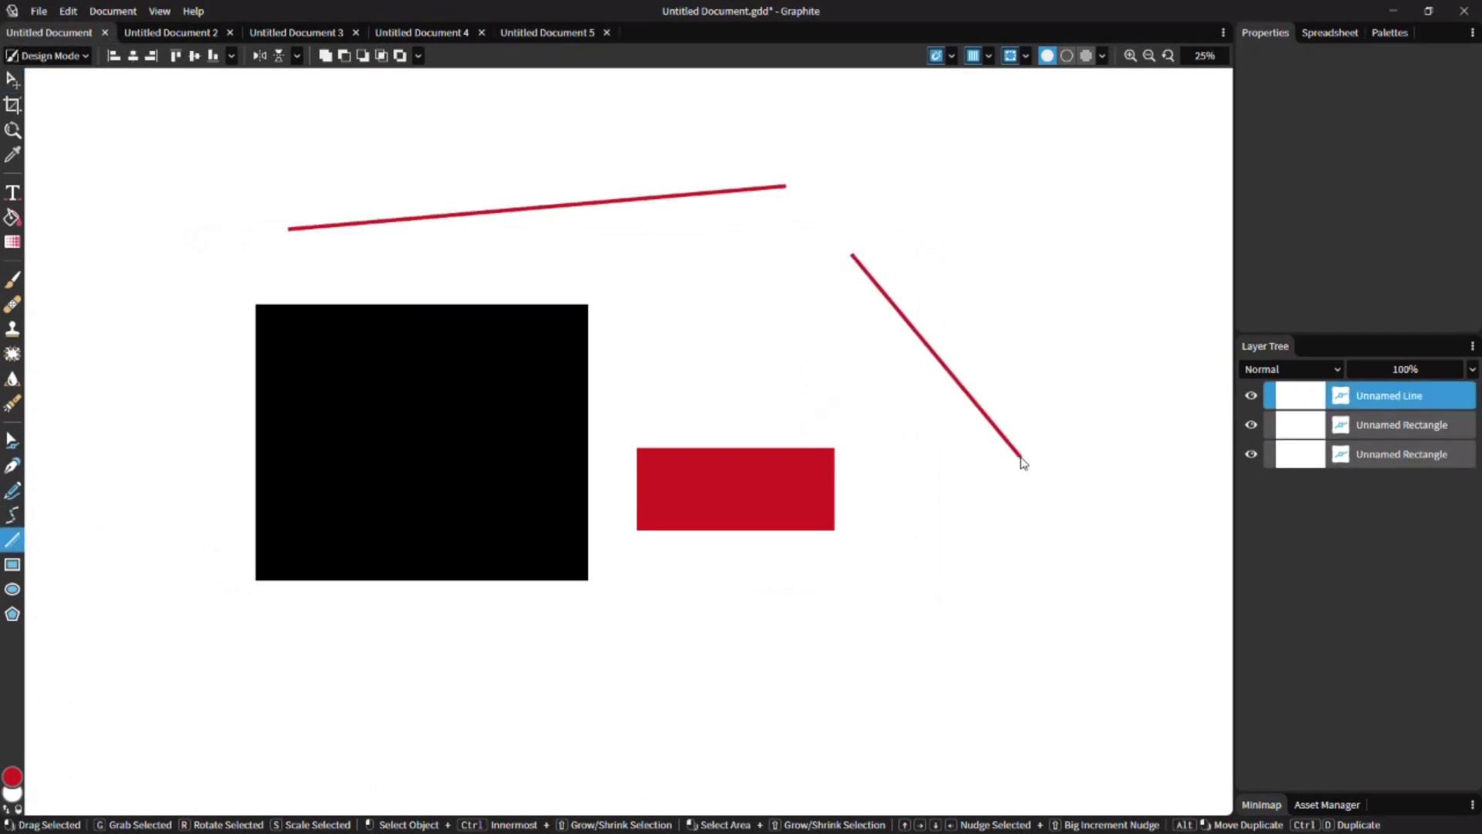
pyautogui.moveTo(1001, 550); pyautogui.dragTo(994, 556)
# Select the diagonal line and the very short line together and delete them
pyautogui.click(12, 79)
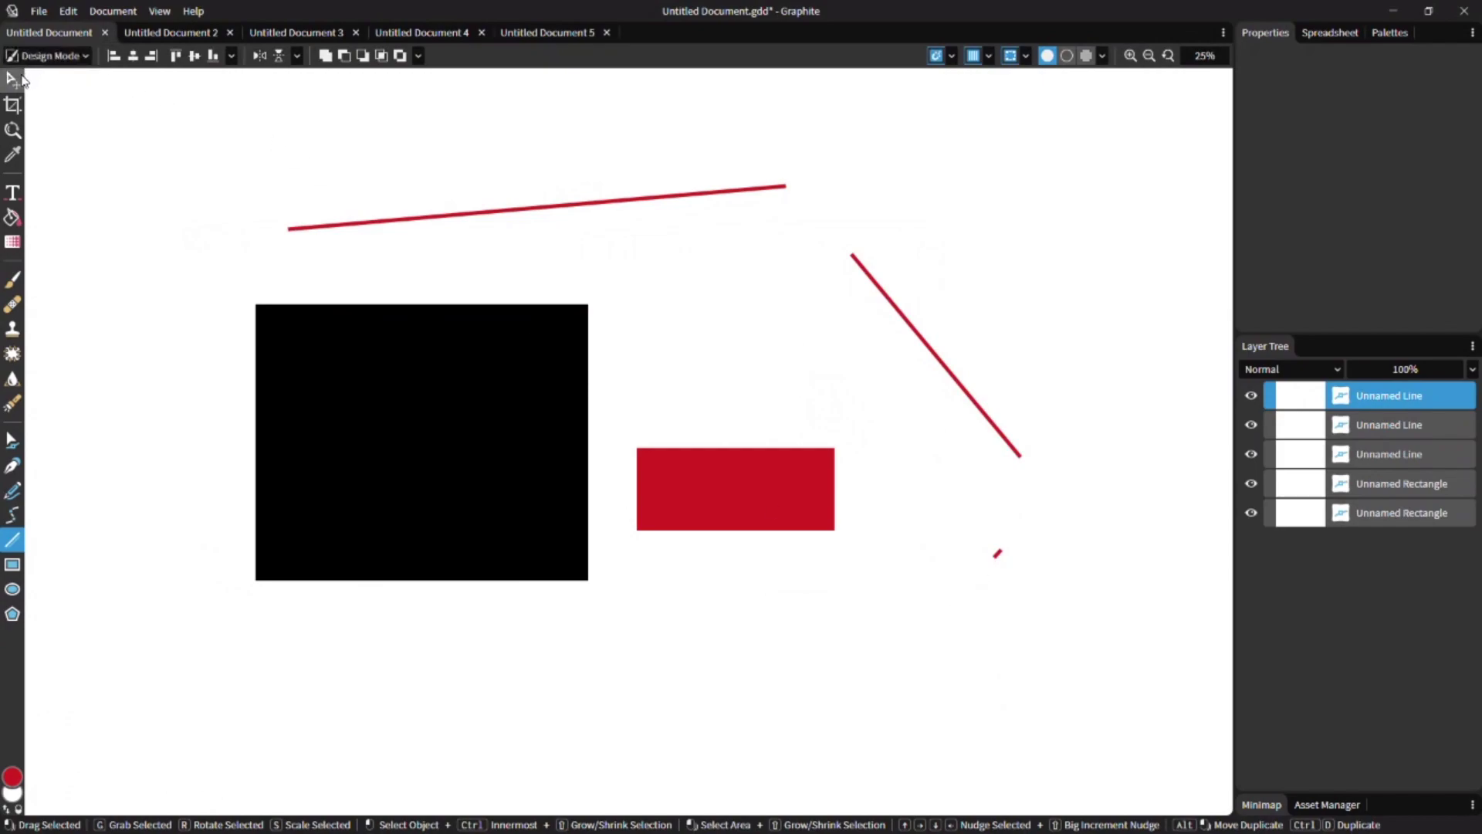
pyautogui.click(539, 210)
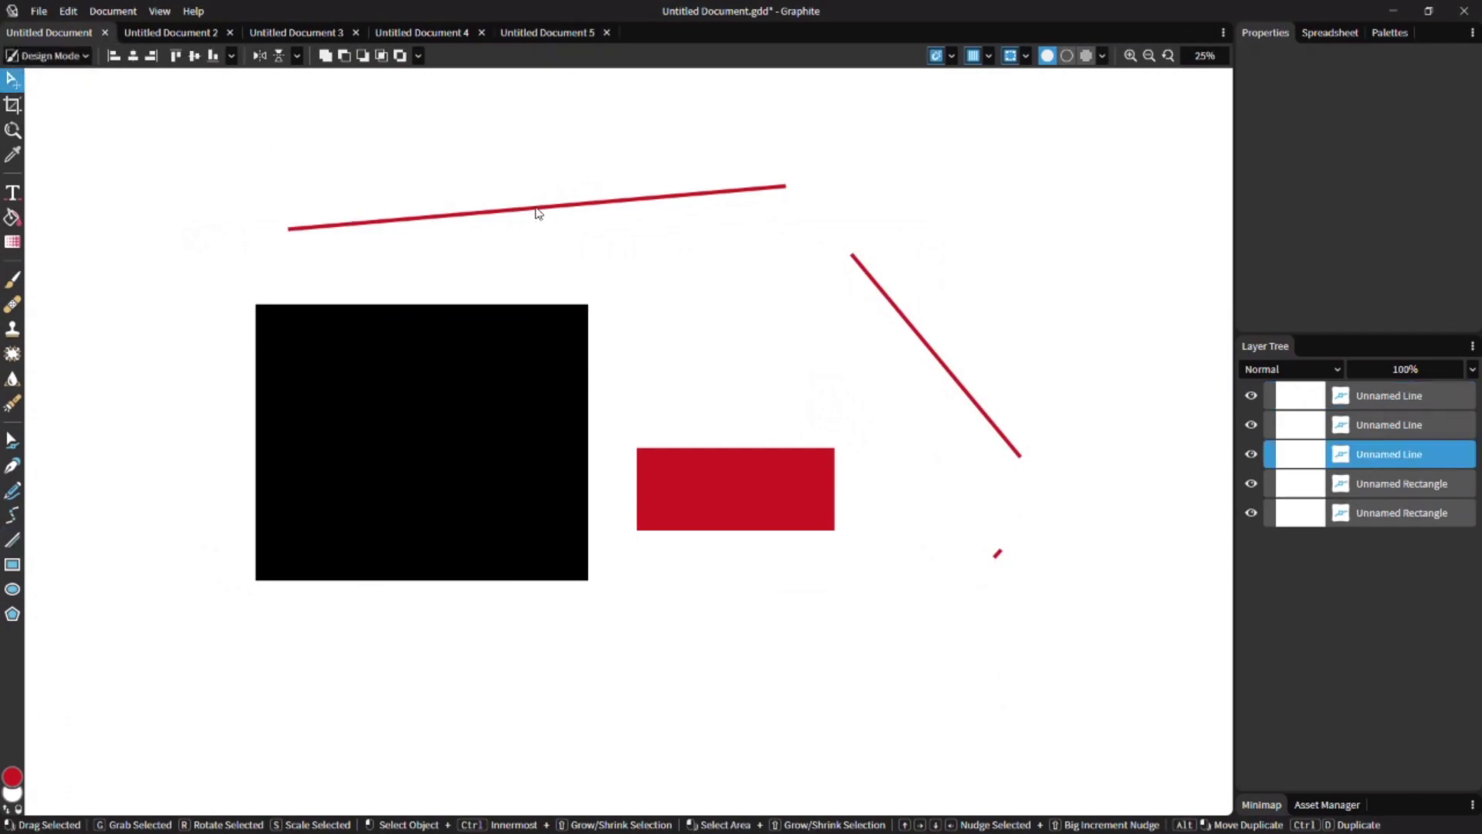
pyautogui.click(944, 364)
pyautogui.moveTo(1081, 600)
pyautogui.mouseDown()
pyautogui.moveTo(893, 216)
pyautogui.moveTo(845, 193)
pyautogui.mouseUp()
pyautogui.click(885, 543)
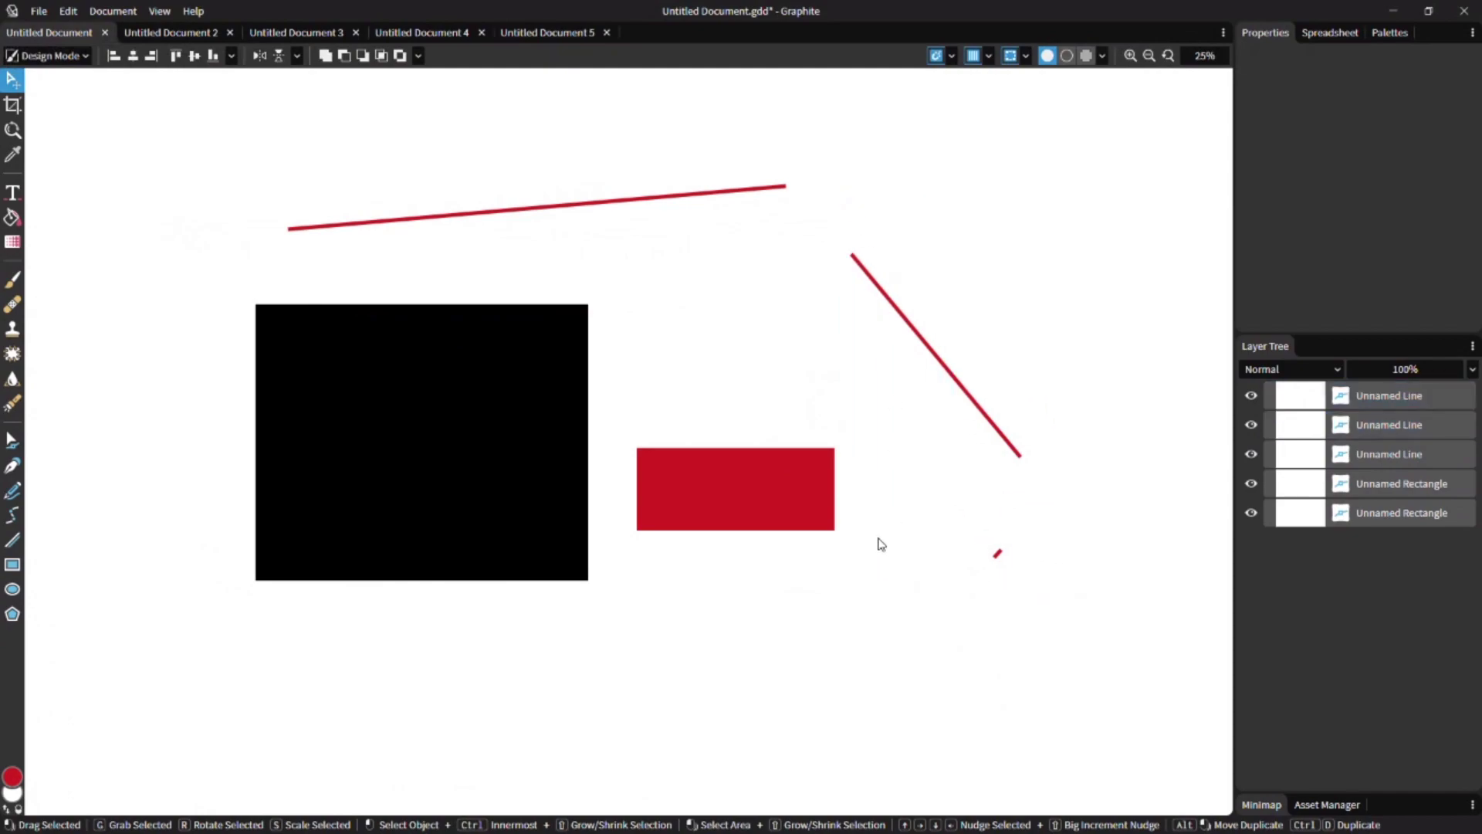
pyautogui.moveTo(1104, 657); pyautogui.dragTo(844, 223)
pyautogui.press('Delete')
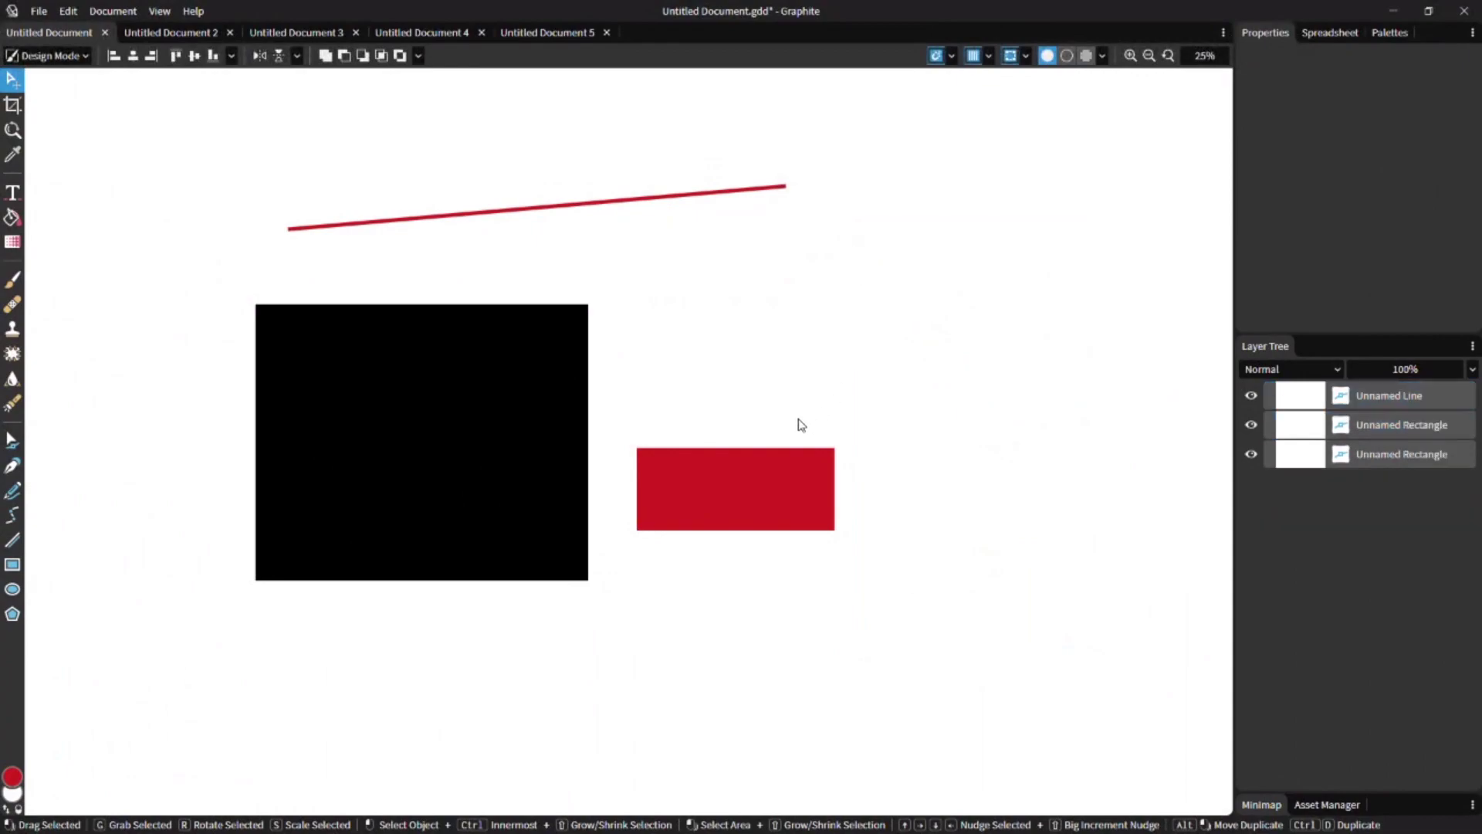
# Delete the small red rectangle and the remaining red line, keeping only the black rectangle
pyautogui.click(817, 468)
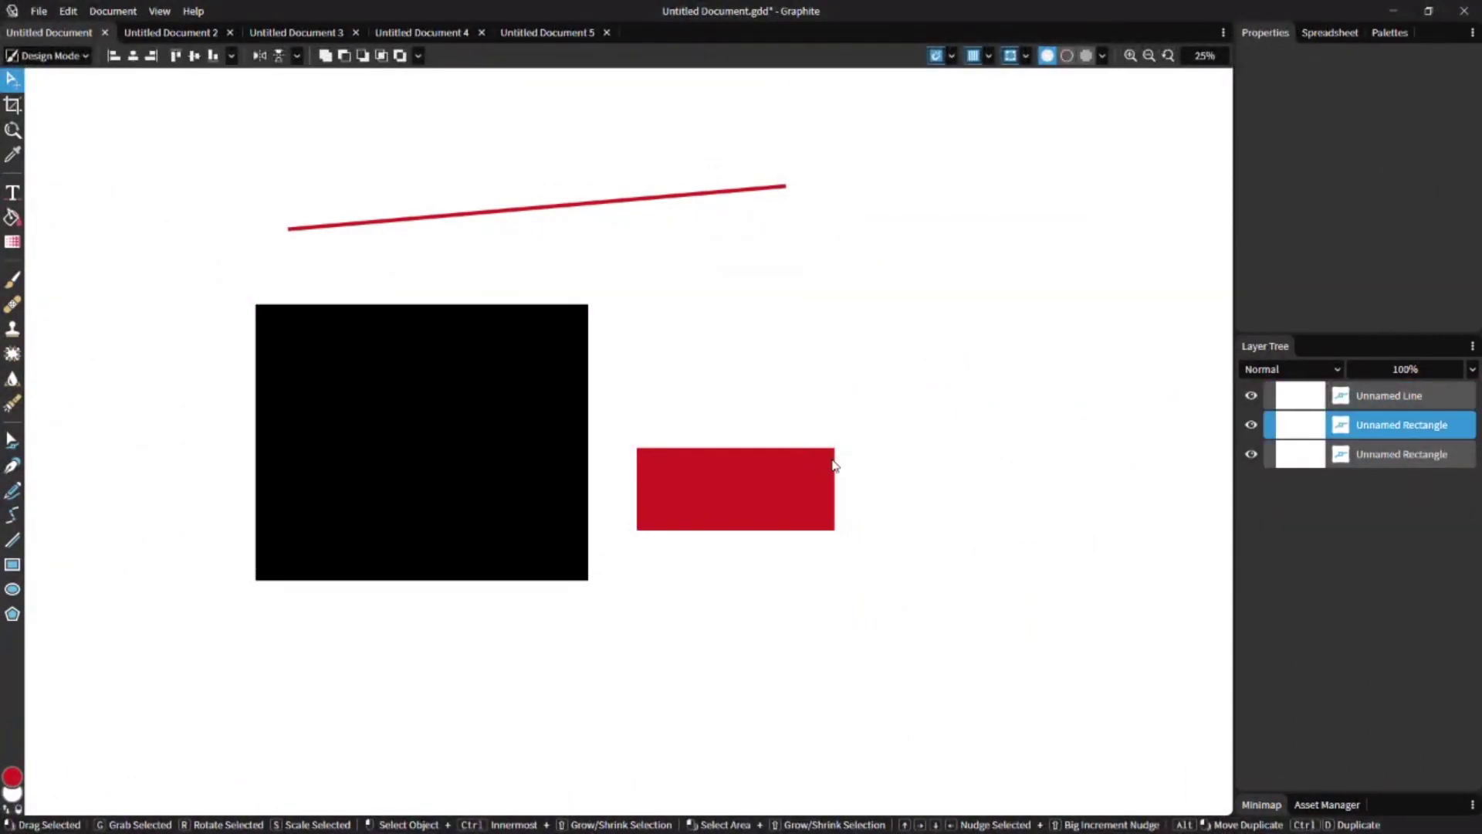
pyautogui.press('Delete')
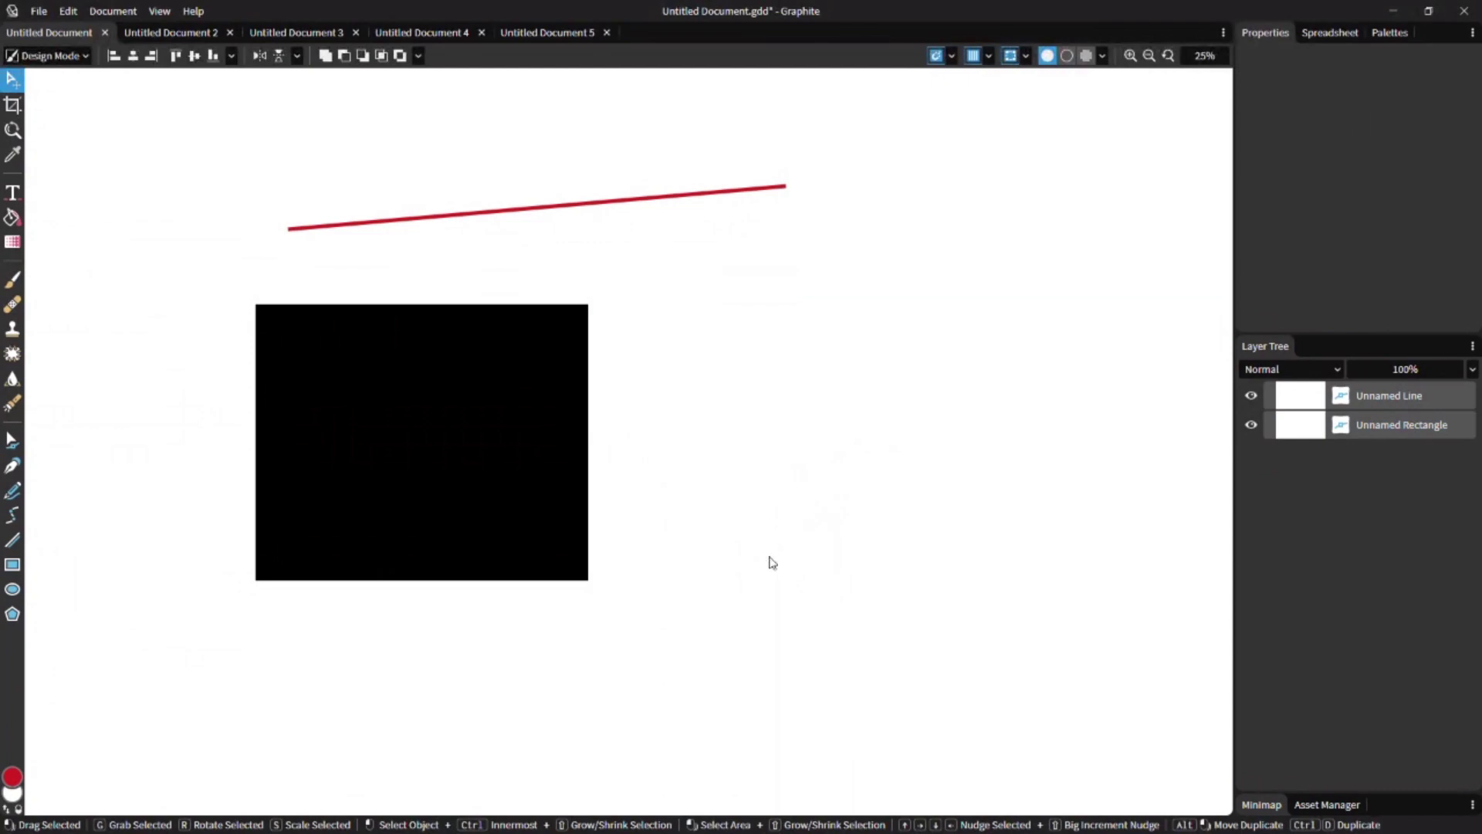
pyautogui.moveTo(789, 571); pyautogui.dragTo(644, 400)
pyautogui.press('Delete')
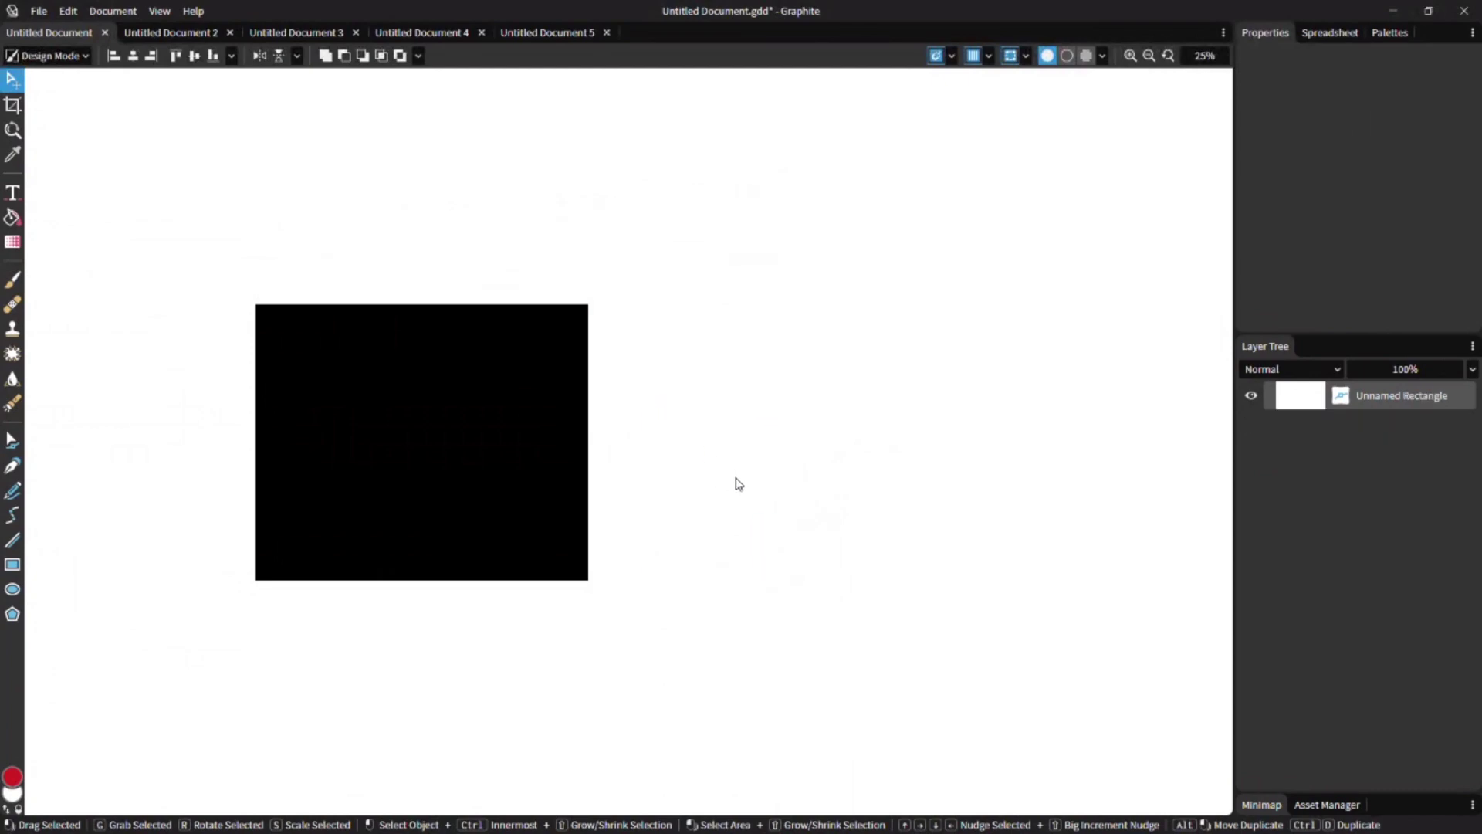
# Draw a large red rectangle to the right of the black one, and delete it again
pyautogui.click(13, 564)
pyautogui.moveTo(688, 297); pyautogui.dragTo(996, 584)
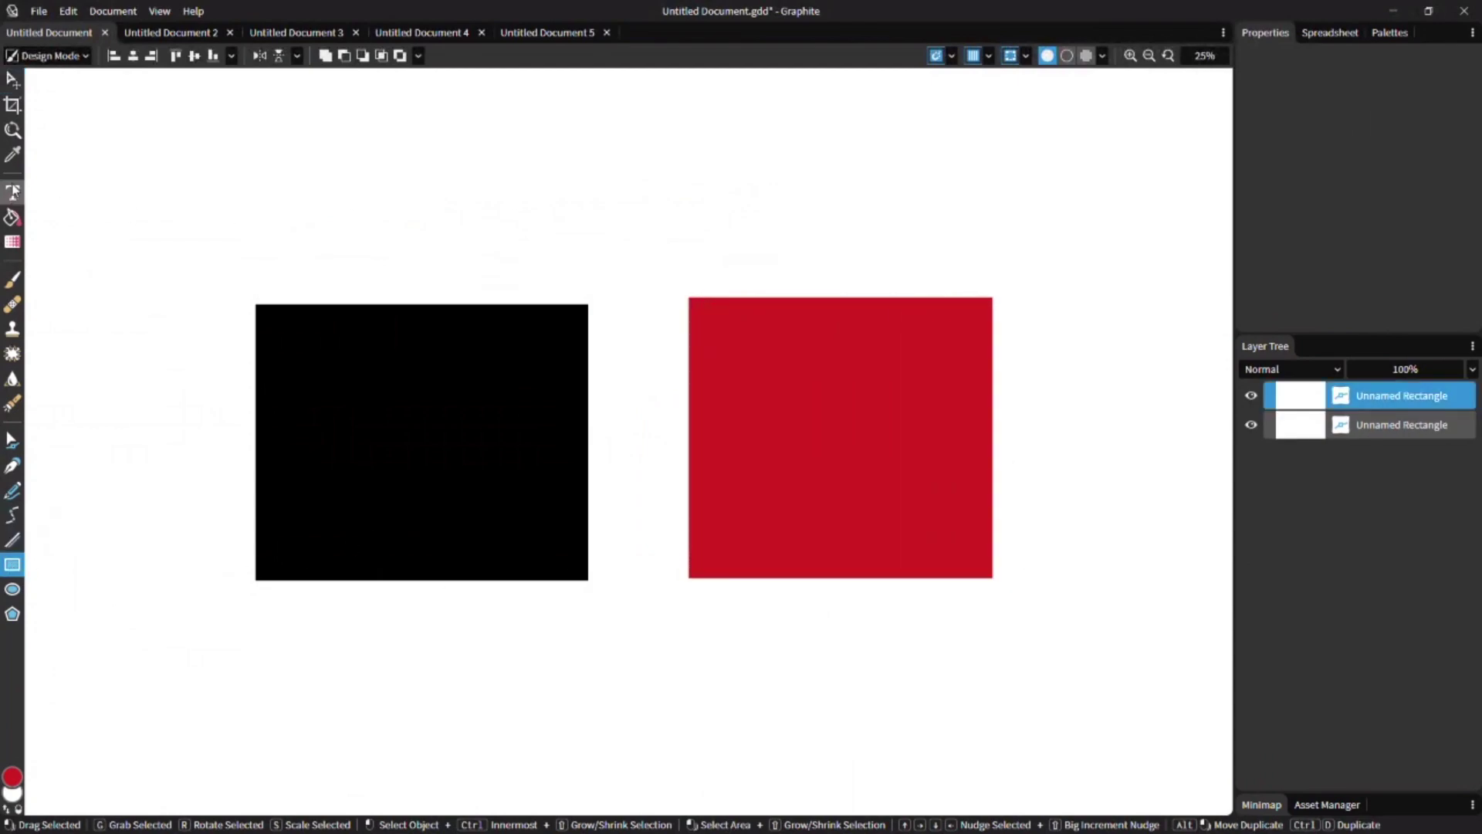
pyautogui.click(15, 81)
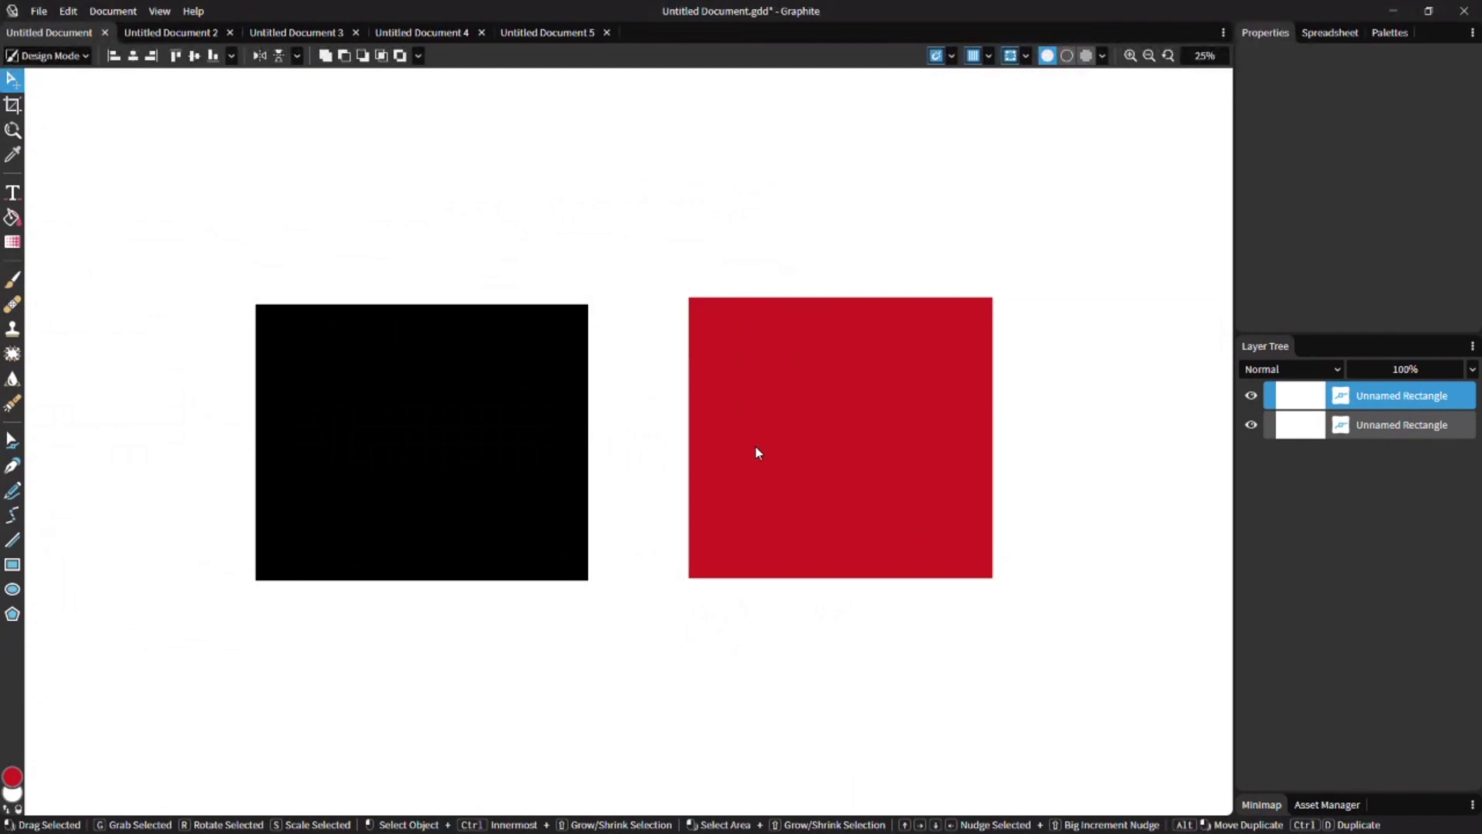
pyautogui.press('Delete')
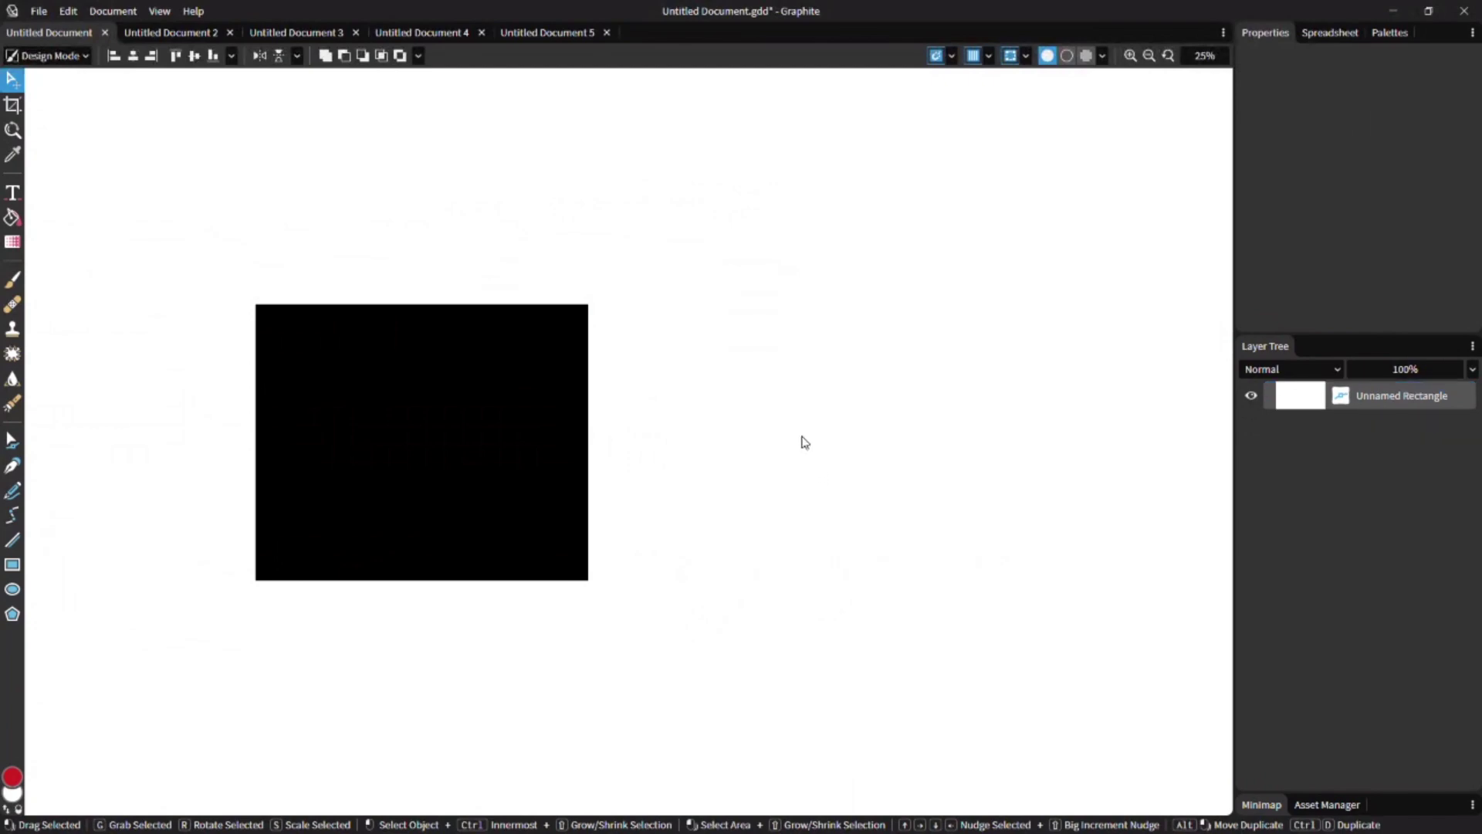
# Move the black rectangle slightly up and to the left on the canvas
pyautogui.click(326, 462)
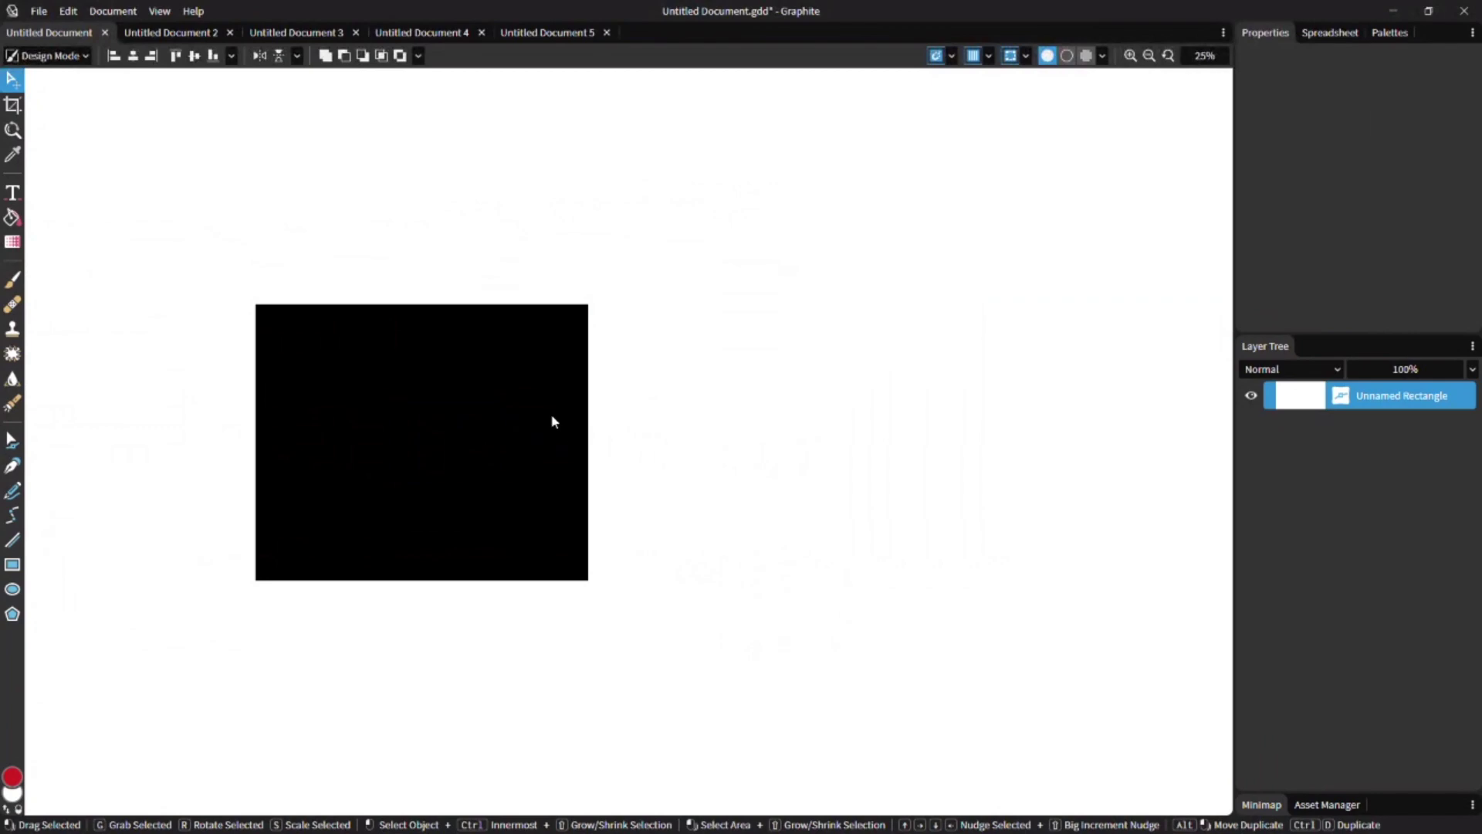
pyautogui.moveTo(467, 366); pyautogui.dragTo(600, 353)
pyautogui.click(720, 504)
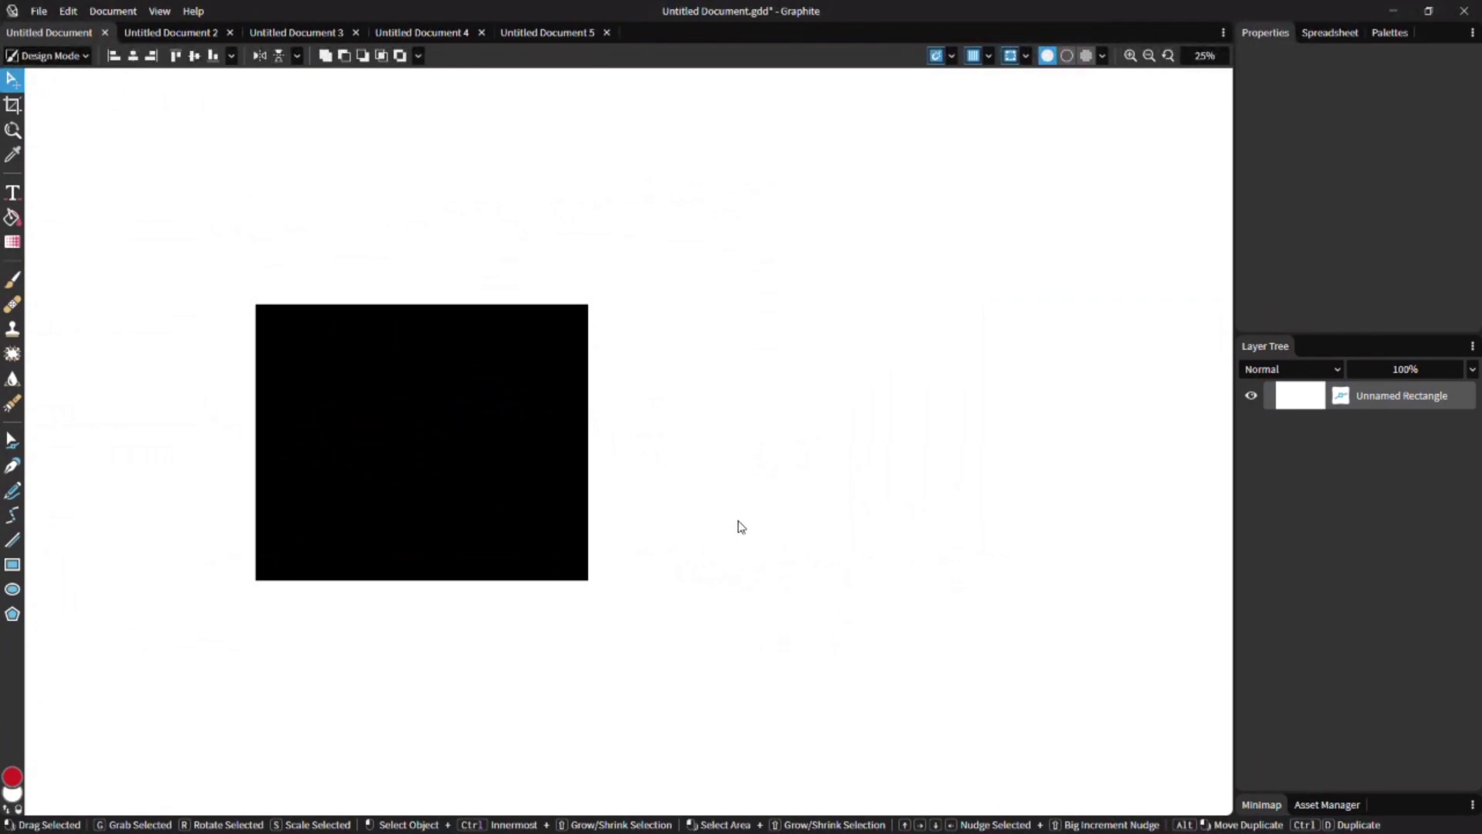
pyautogui.moveTo(572, 446); pyautogui.dragTo(524, 405)
# Draw three upright red rectangles to the right of the black one: two tall ones and a tiny one between them
pyautogui.click(12, 564)
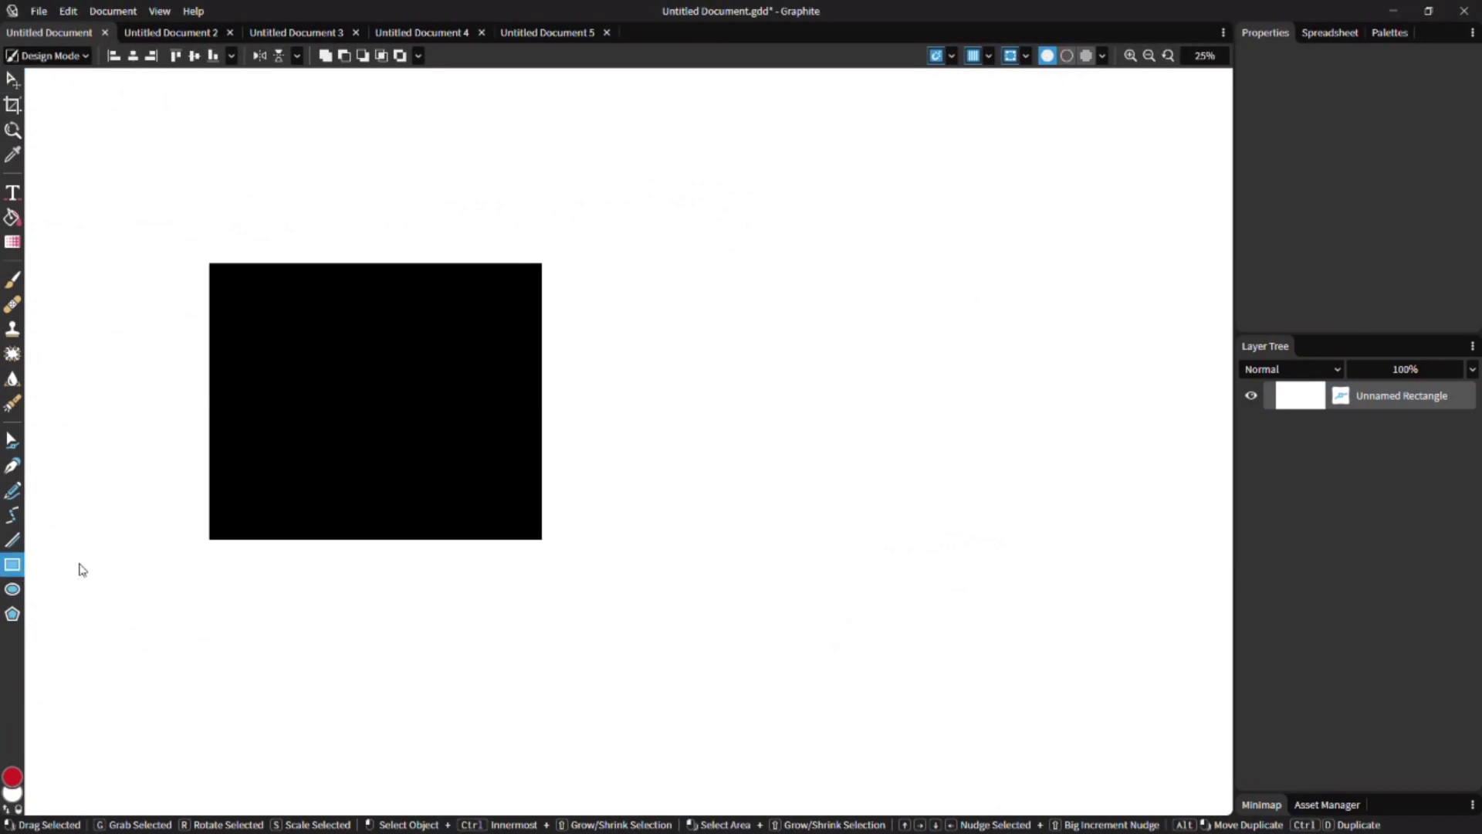
pyautogui.moveTo(838, 689); pyautogui.dragTo(688, 357)
pyautogui.moveTo(860, 182); pyautogui.dragTo(883, 251)
pyautogui.moveTo(1033, 205); pyautogui.dragTo(1165, 476)
pyautogui.moveTo(1078, 575)
pyautogui.mouseDown()
pyautogui.moveTo(644, 430)
pyautogui.moveTo(394, 540)
pyautogui.moveTo(500, 553)
pyautogui.moveTo(790, 423)
pyautogui.moveTo(455, 419)
pyautogui.moveTo(676, 469)
pyautogui.mouseUp()
# Select the bottommost rectangle layer and activate the Ellipse tool
pyautogui.click(1394, 434)
pyautogui.click(1395, 458)
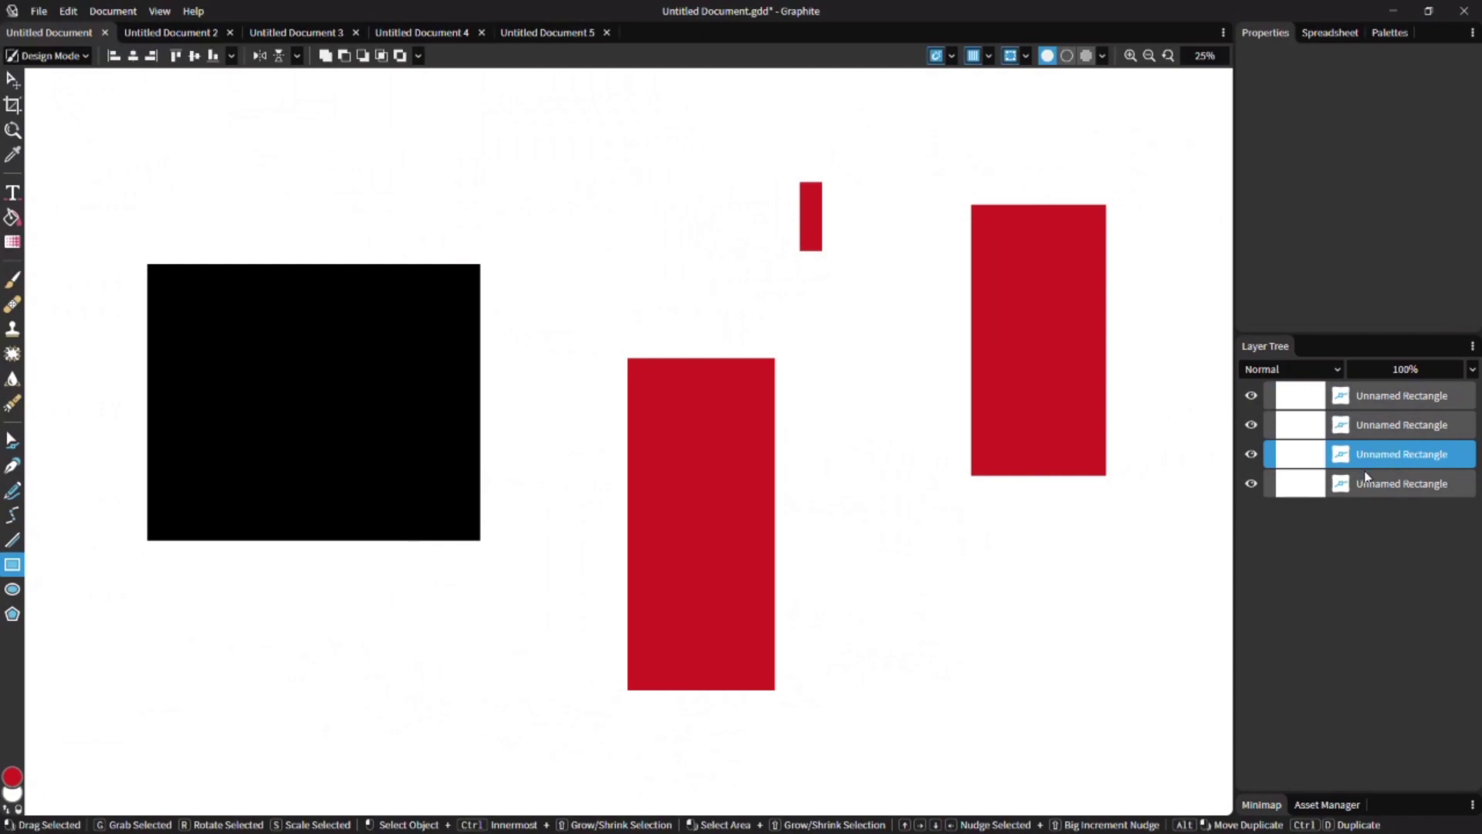
pyautogui.click(1370, 484)
pyautogui.hscroll(2, 1002, 497)
pyautogui.hscroll(1, 995, 507)
pyautogui.scroll(-1, 994, 507)
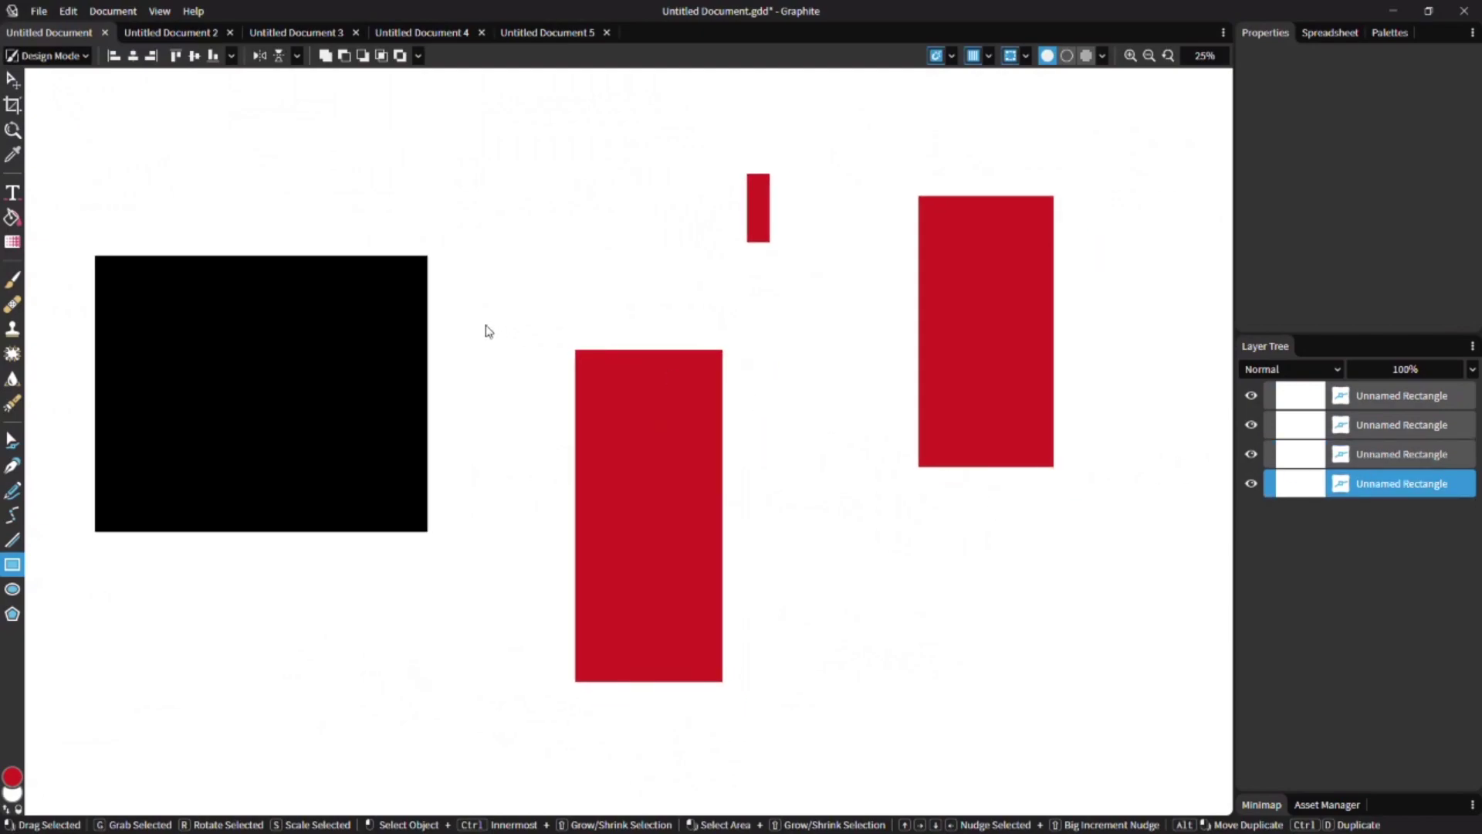
pyautogui.click(13, 589)
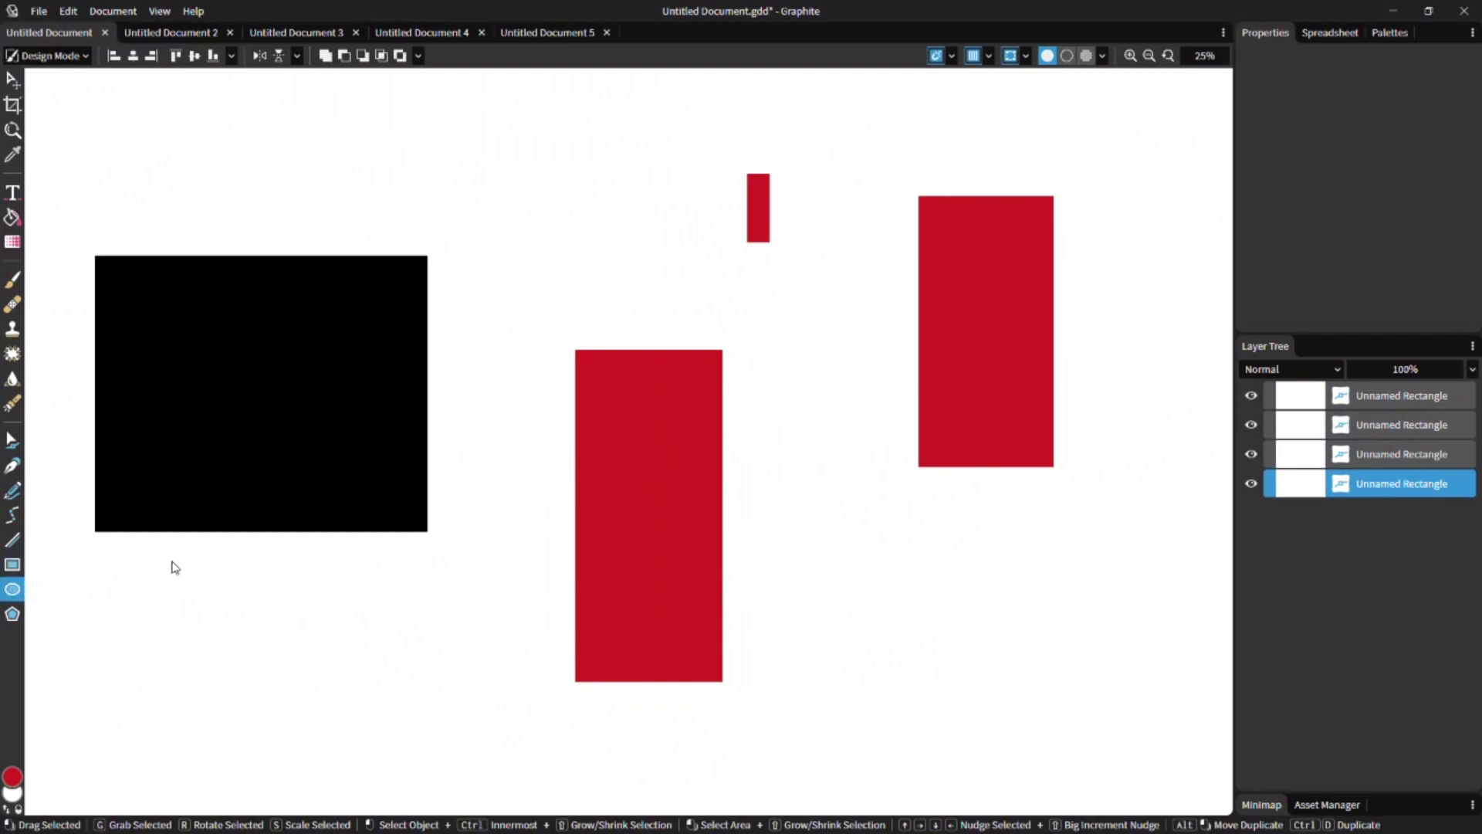
pyautogui.hscroll(-3, 606, 433)
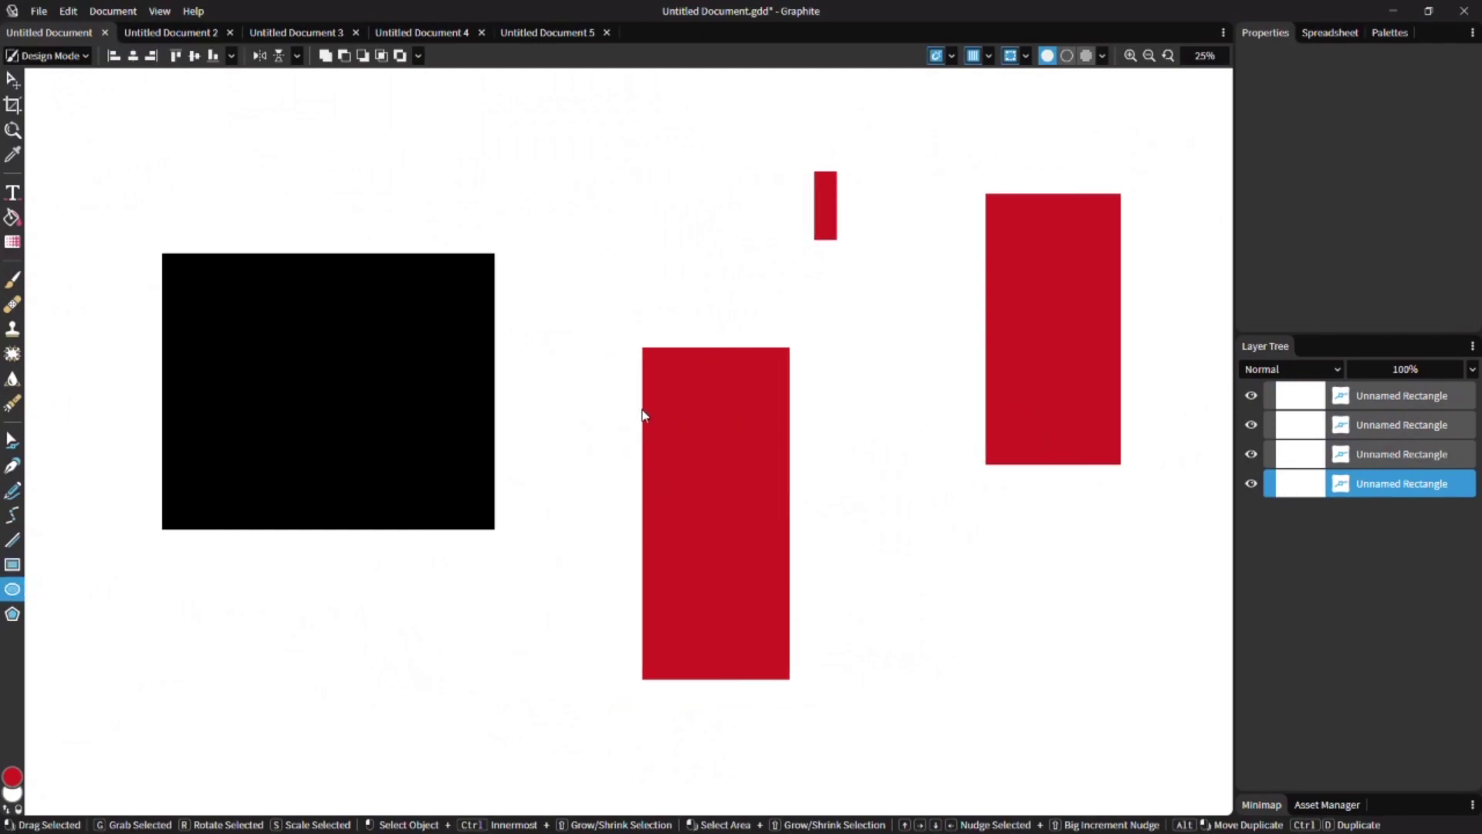
# Examine the blend modes offered for the selected rectangle layer, from Normal through Luminosity
pyautogui.click(1290, 369)
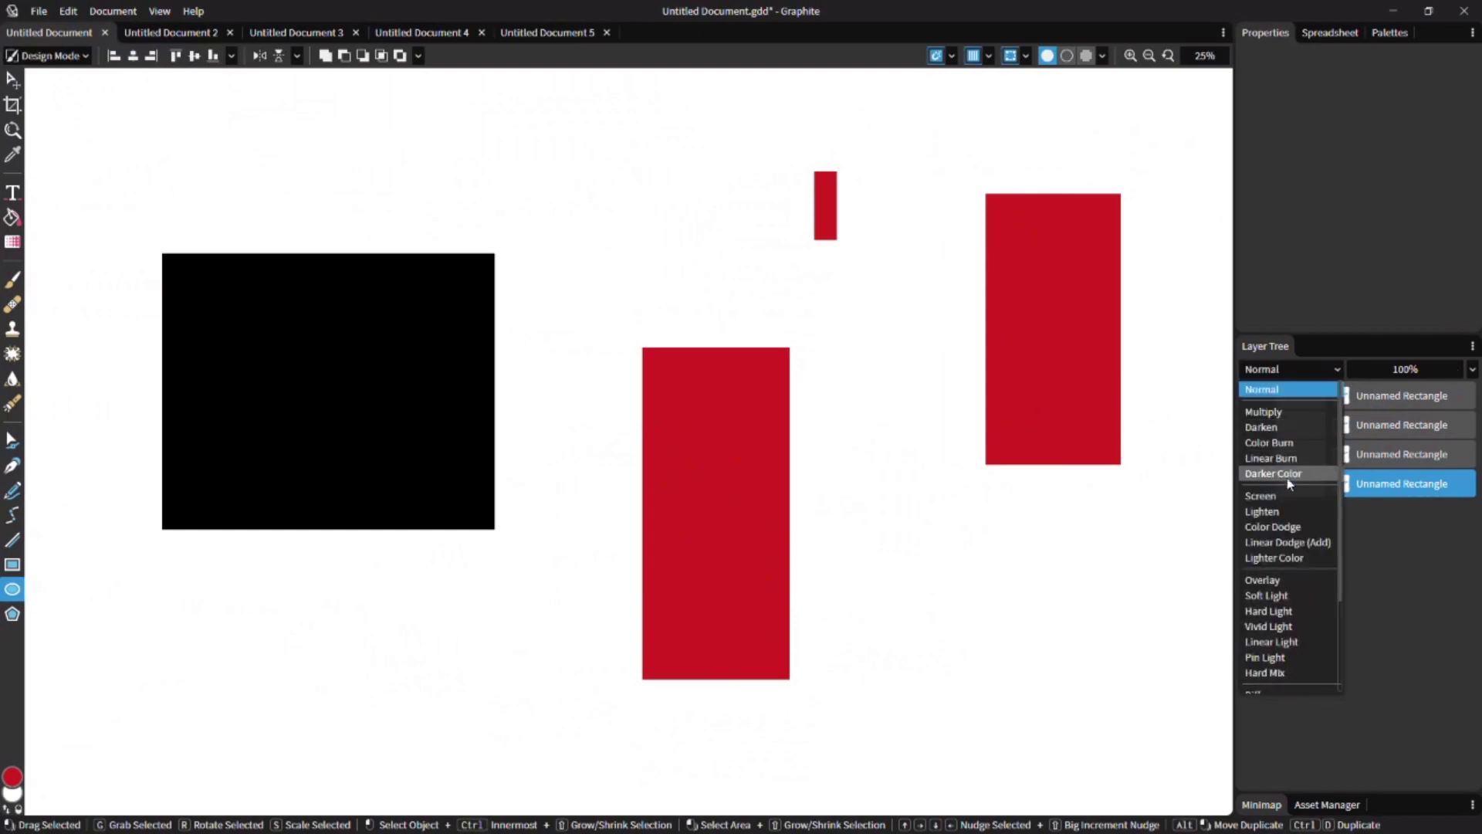
pyautogui.scroll(-3, 1287, 483)
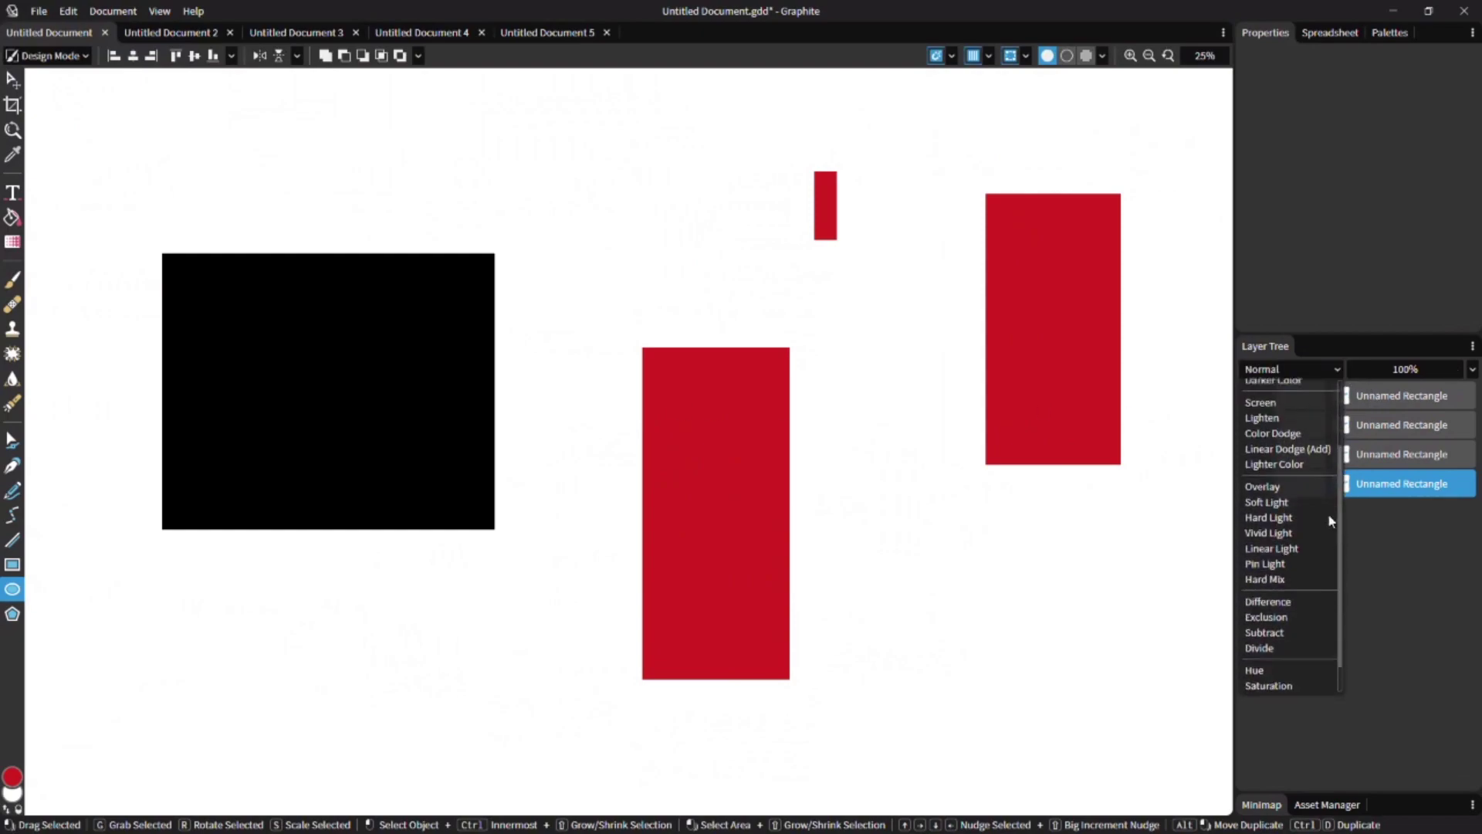
pyautogui.scroll(3, 1331, 521)
pyautogui.scroll(-4, 1333, 615)
pyautogui.scroll(4, 1333, 483)
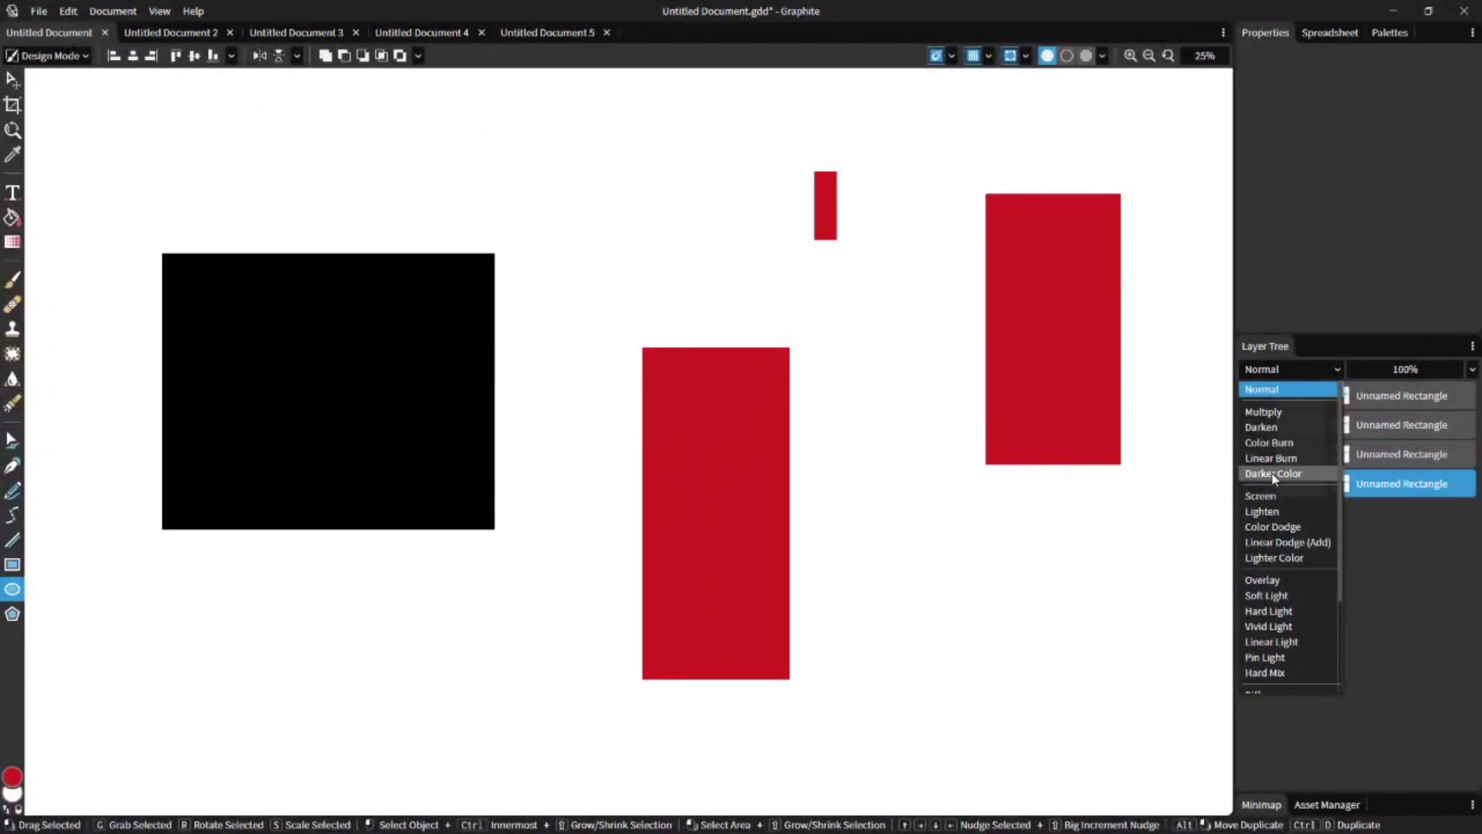
pyautogui.scroll(-3, 1274, 477)
pyautogui.scroll(3, 1273, 477)
pyautogui.scroll(-3, 1339, 563)
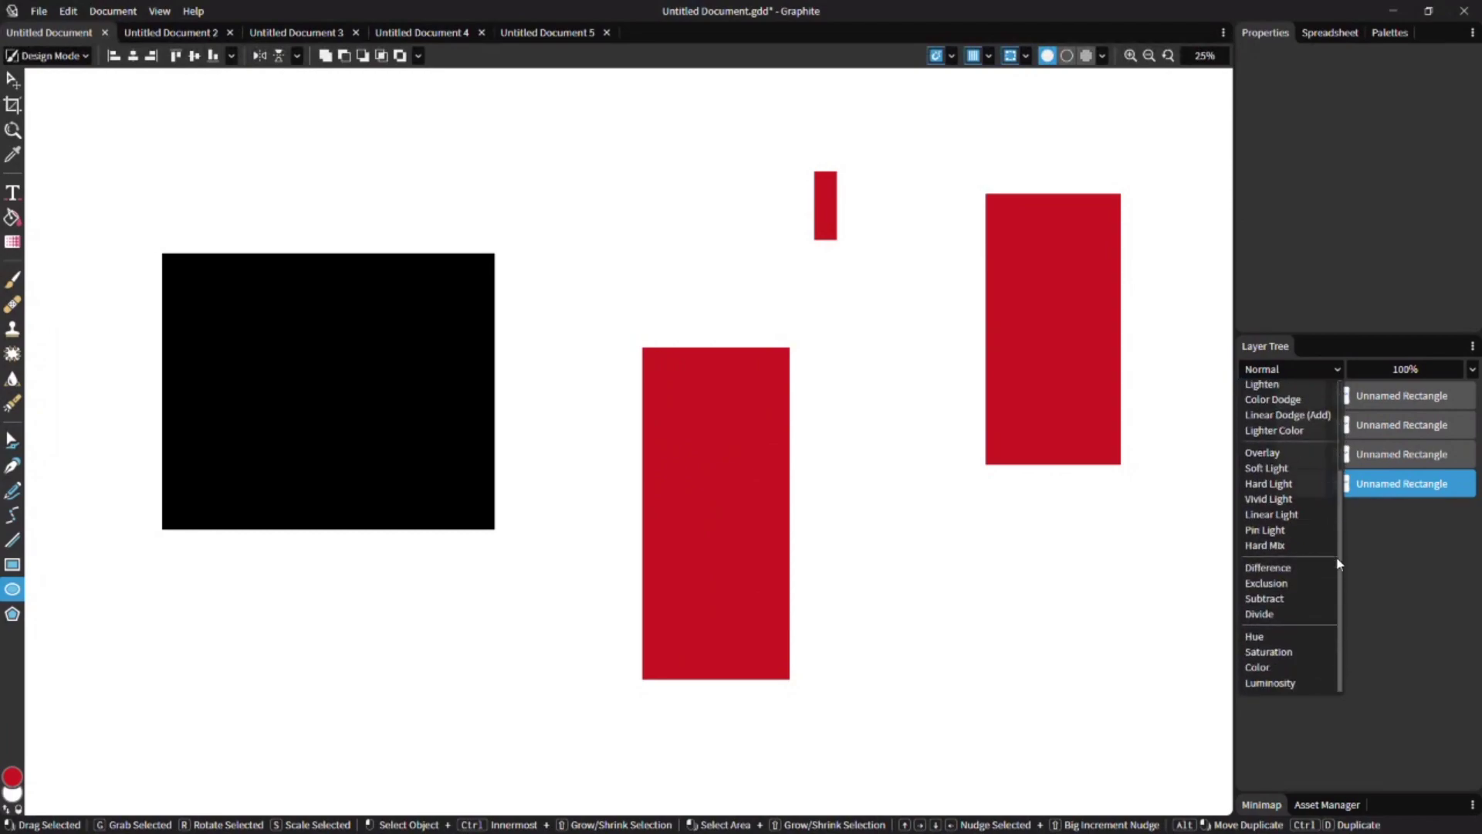
# Look through the selected layer's blend mode list once more and leave it without picking a different mode
pyautogui.click(1345, 551)
pyautogui.click(1309, 370)
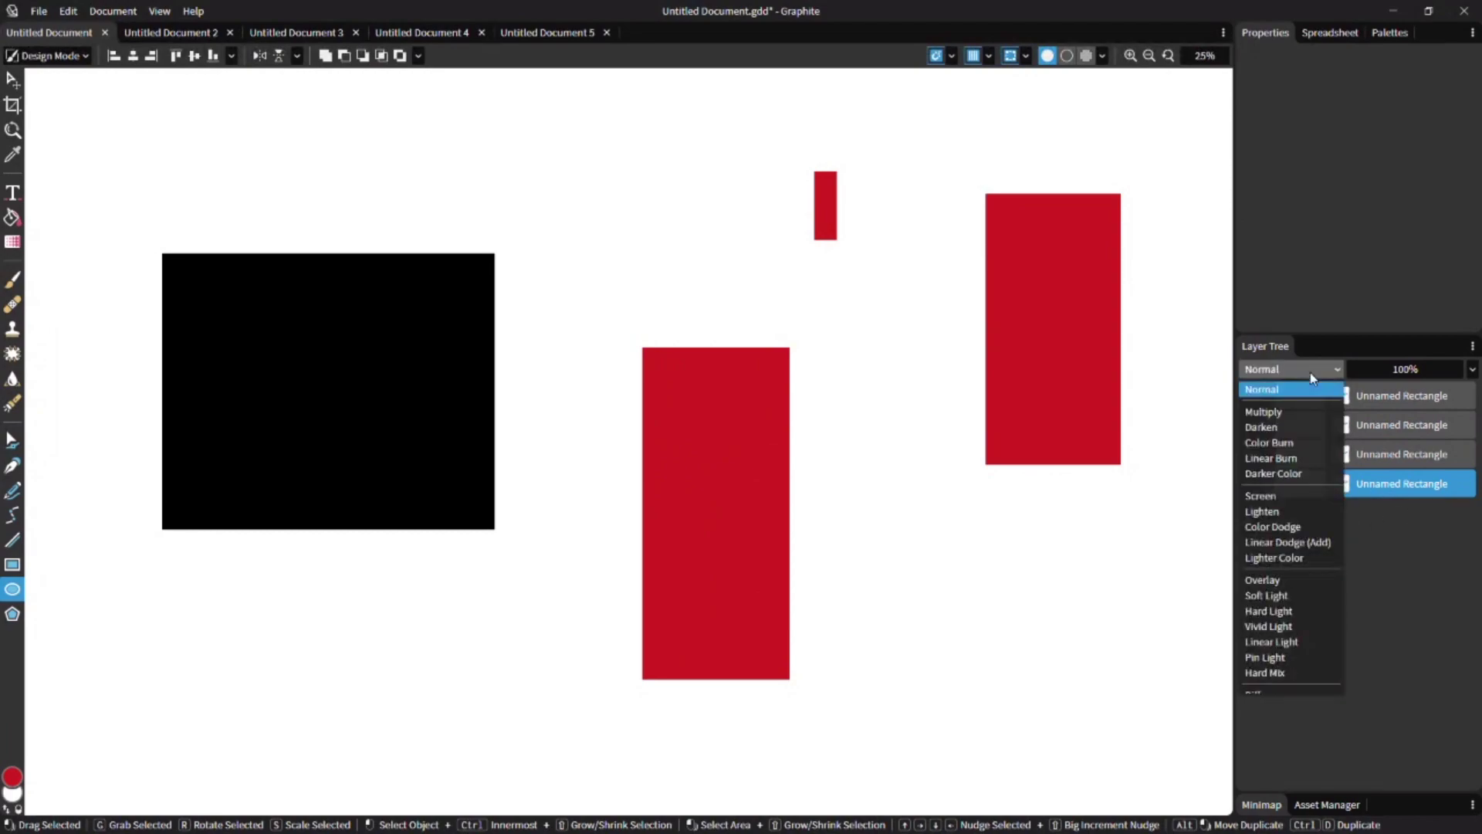
pyautogui.scroll(-3, 1310, 423)
pyautogui.scroll(3, 1310, 423)
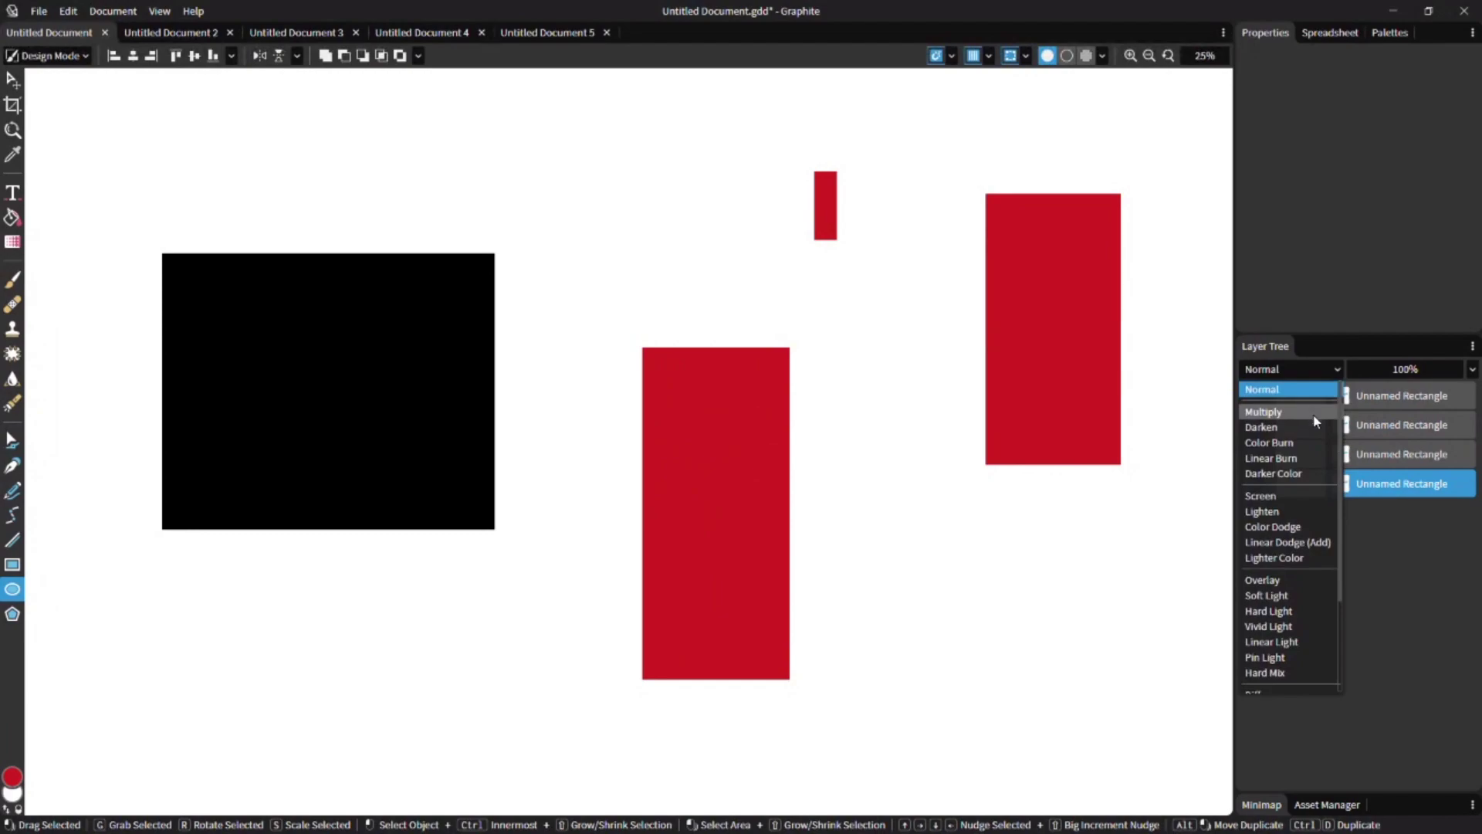
pyautogui.scroll(-5, 1316, 421)
pyautogui.scroll(5, 1304, 424)
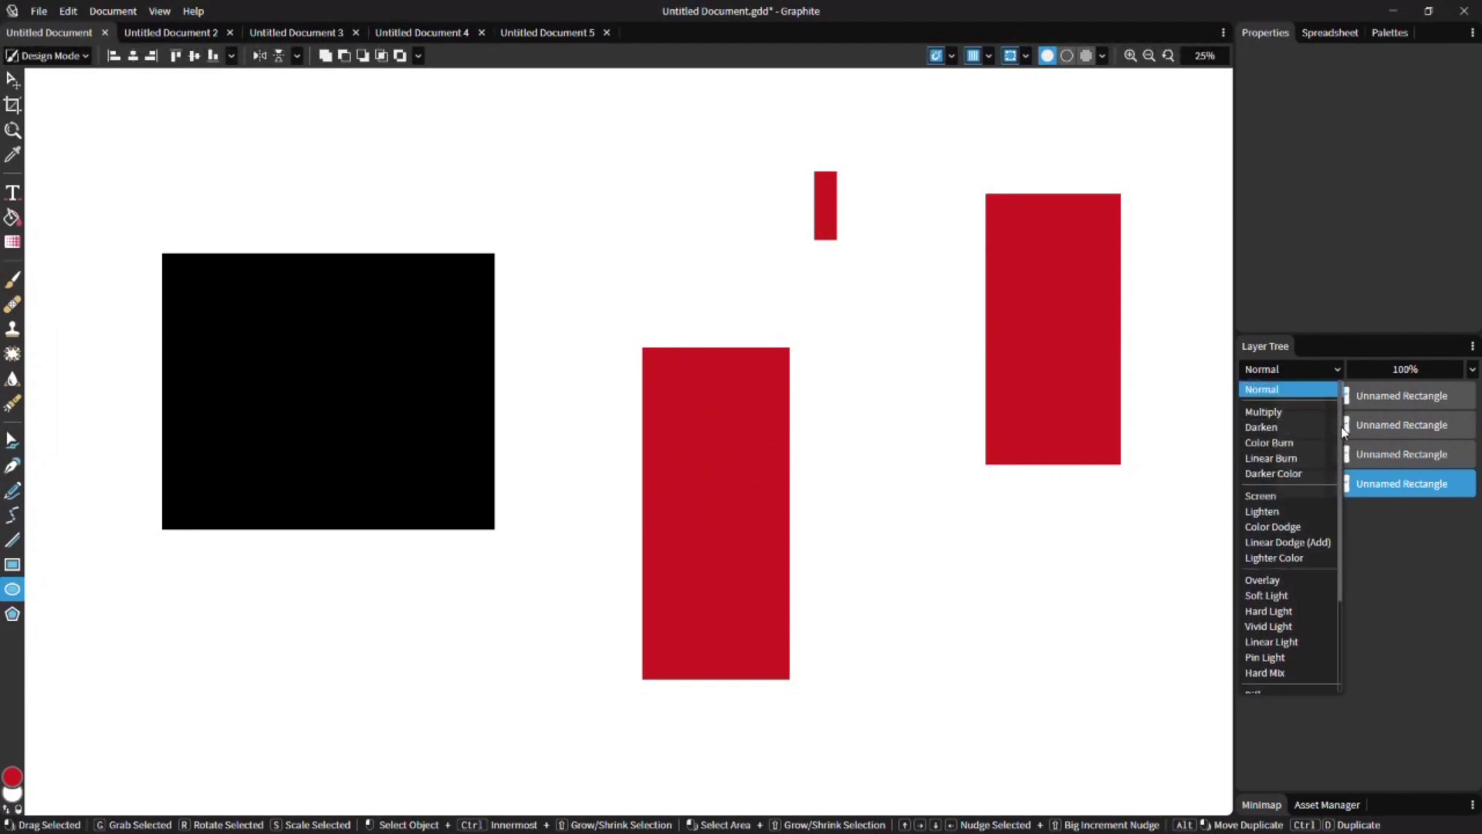
pyautogui.scroll(-5, 1322, 510)
pyautogui.click(1394, 554)
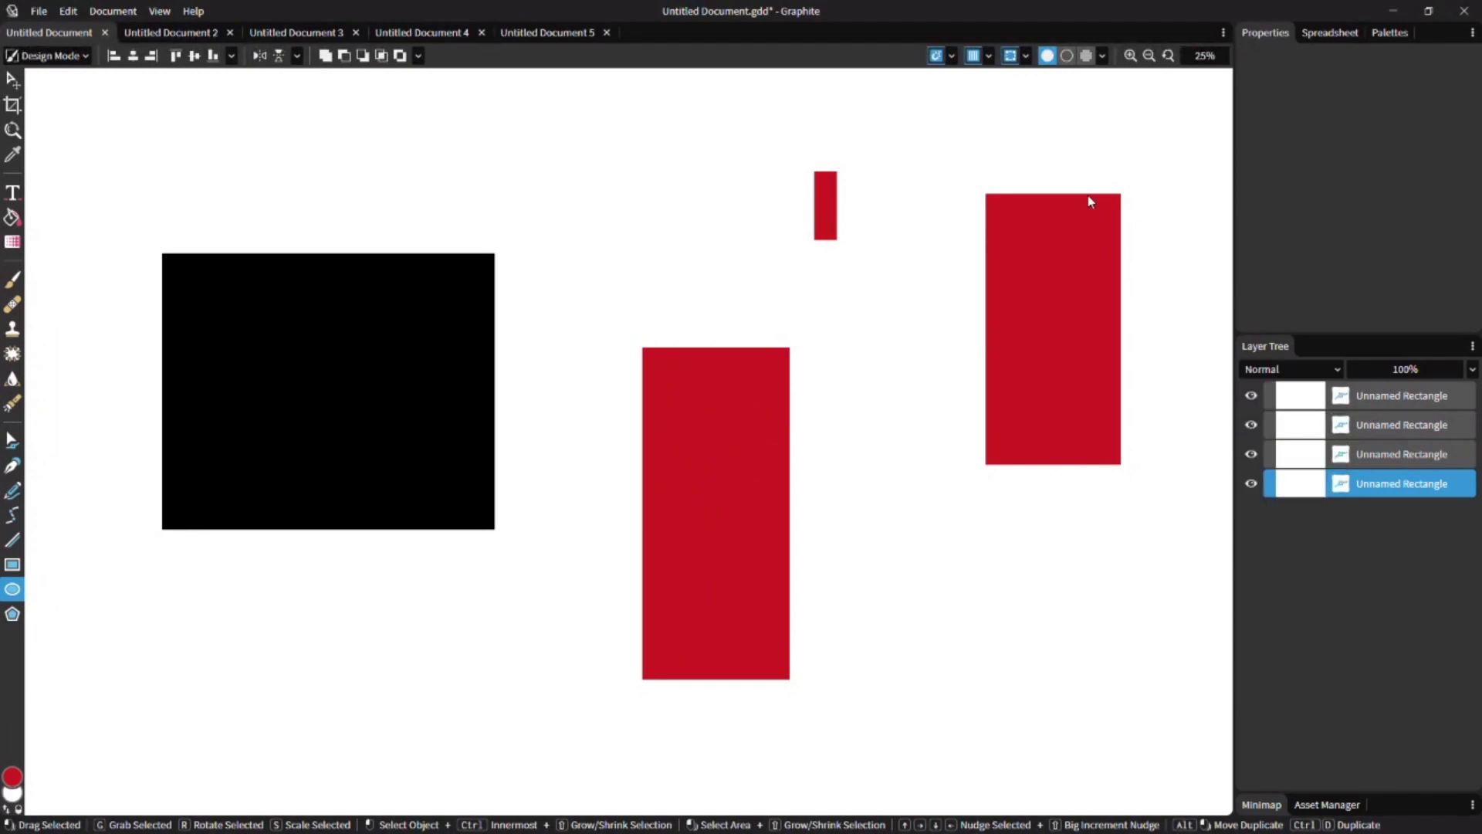
# Toggle the overlays, snapping and grid options off and back on, and activate the Select tool
pyautogui.click(1010, 56)
pyautogui.click(935, 56)
pyautogui.click(936, 56)
pyautogui.click(973, 56)
pyautogui.click(1010, 55)
pyautogui.click(936, 57)
pyautogui.click(936, 57)
pyautogui.click(20, 78)
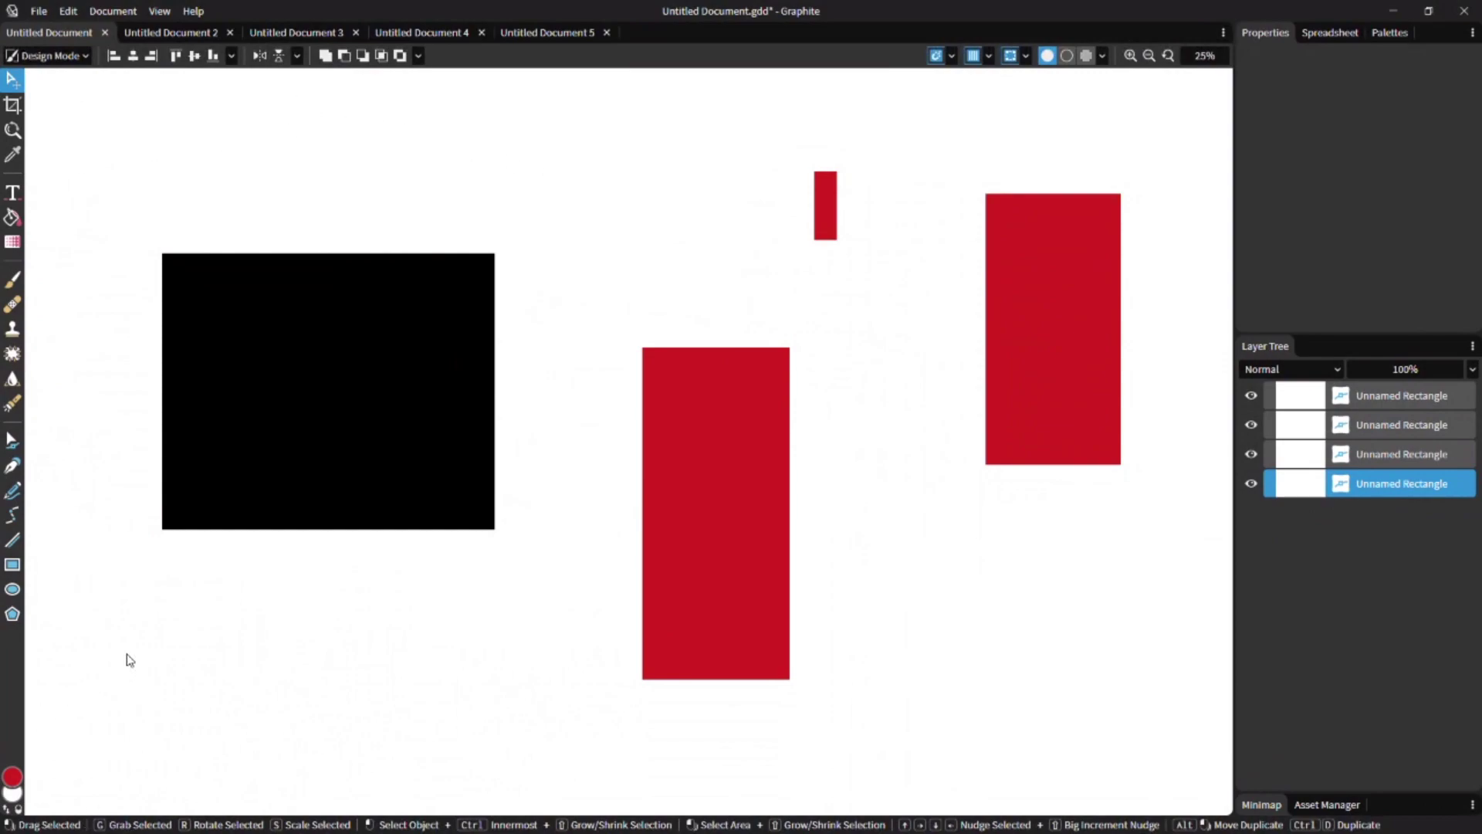
# Switch to the other Graphite browser tab with the blank document and show it in full screen
pyautogui.press('F11')
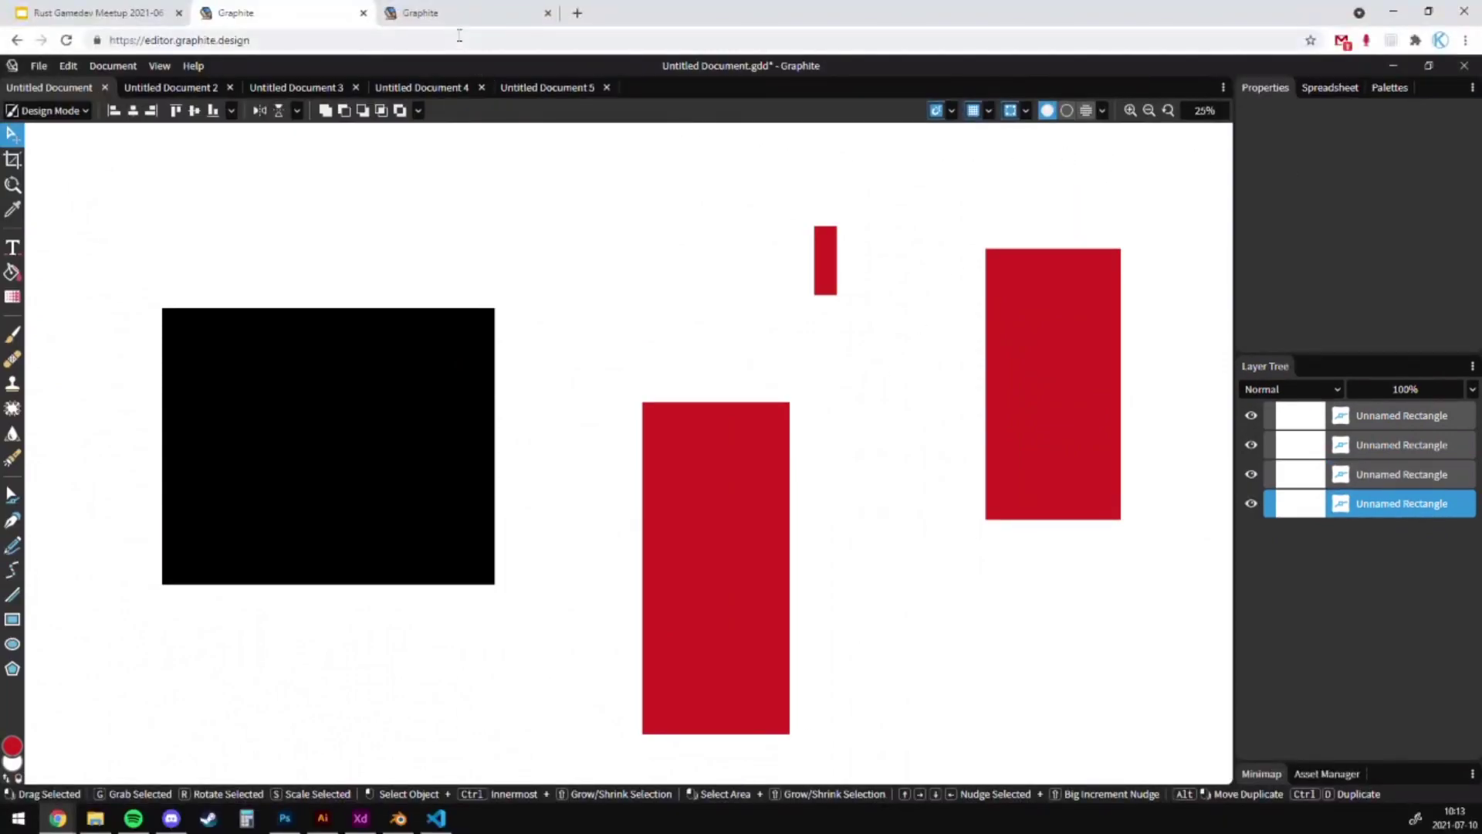
pyautogui.click(457, 13)
pyautogui.press('F11')
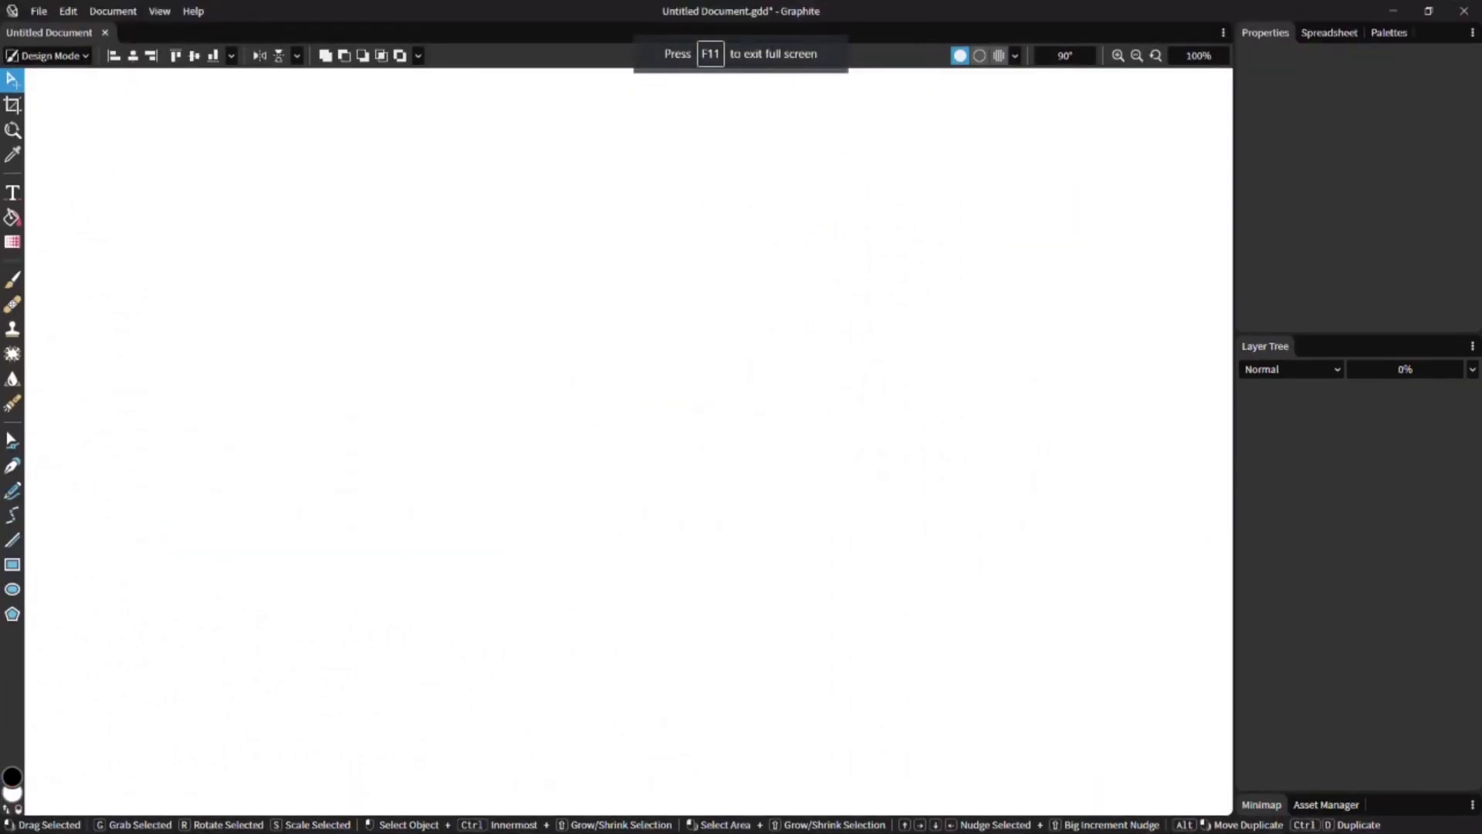
# Draw two black rectangles on the blank canvas: a larger one at upper left and a smaller one below and right of it
pyautogui.click(12, 564)
pyautogui.moveTo(271, 265); pyautogui.dragTo(451, 396)
pyautogui.moveTo(656, 452); pyautogui.dragTo(777, 555)
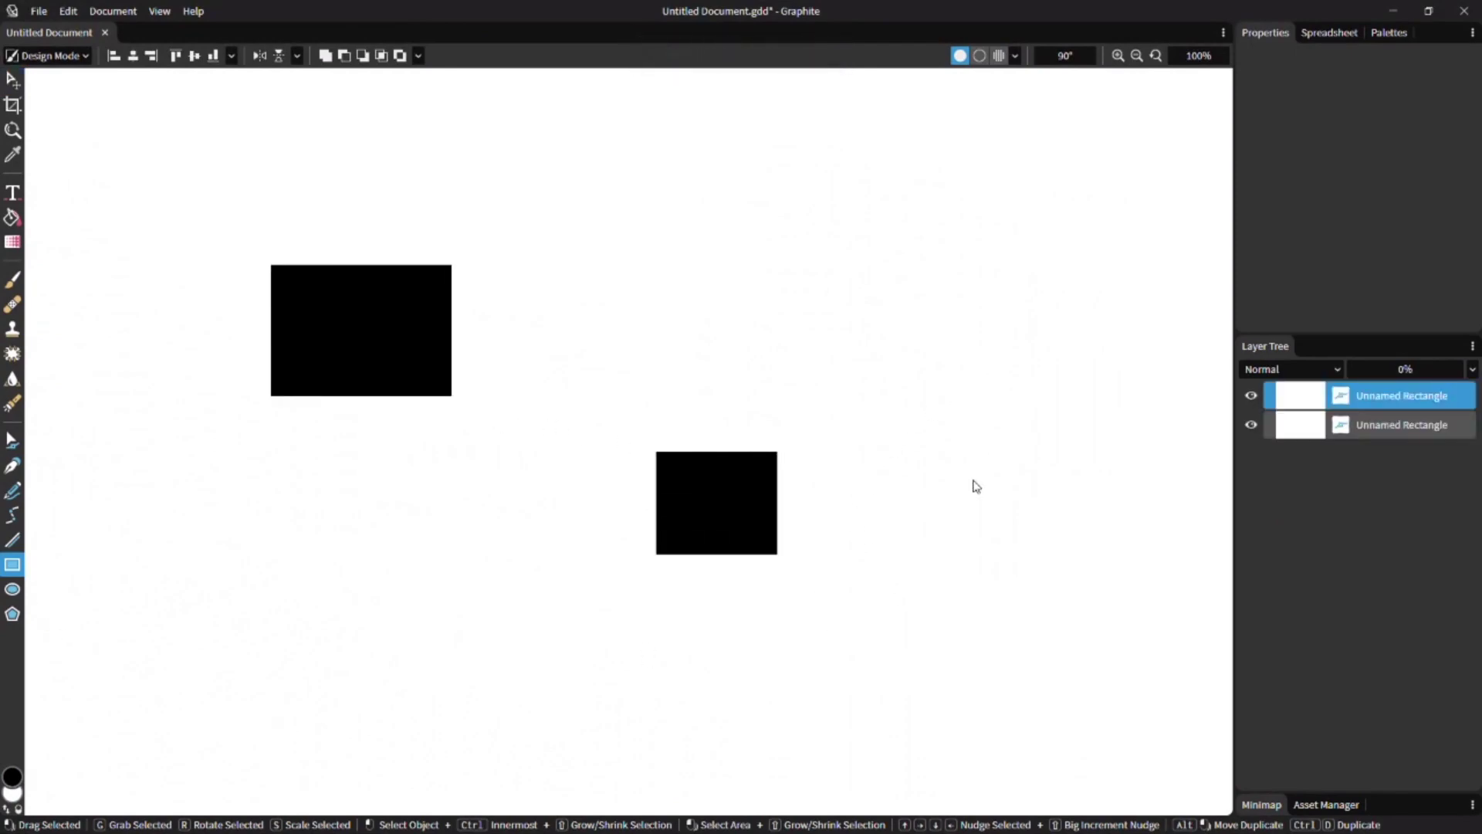
# Zoom in on the two rectangles to about 158%, tilt the canvas view slightly and pan around them
pyautogui.scroll(2, 969, 497)
pyautogui.scroll(-2, 973, 474)
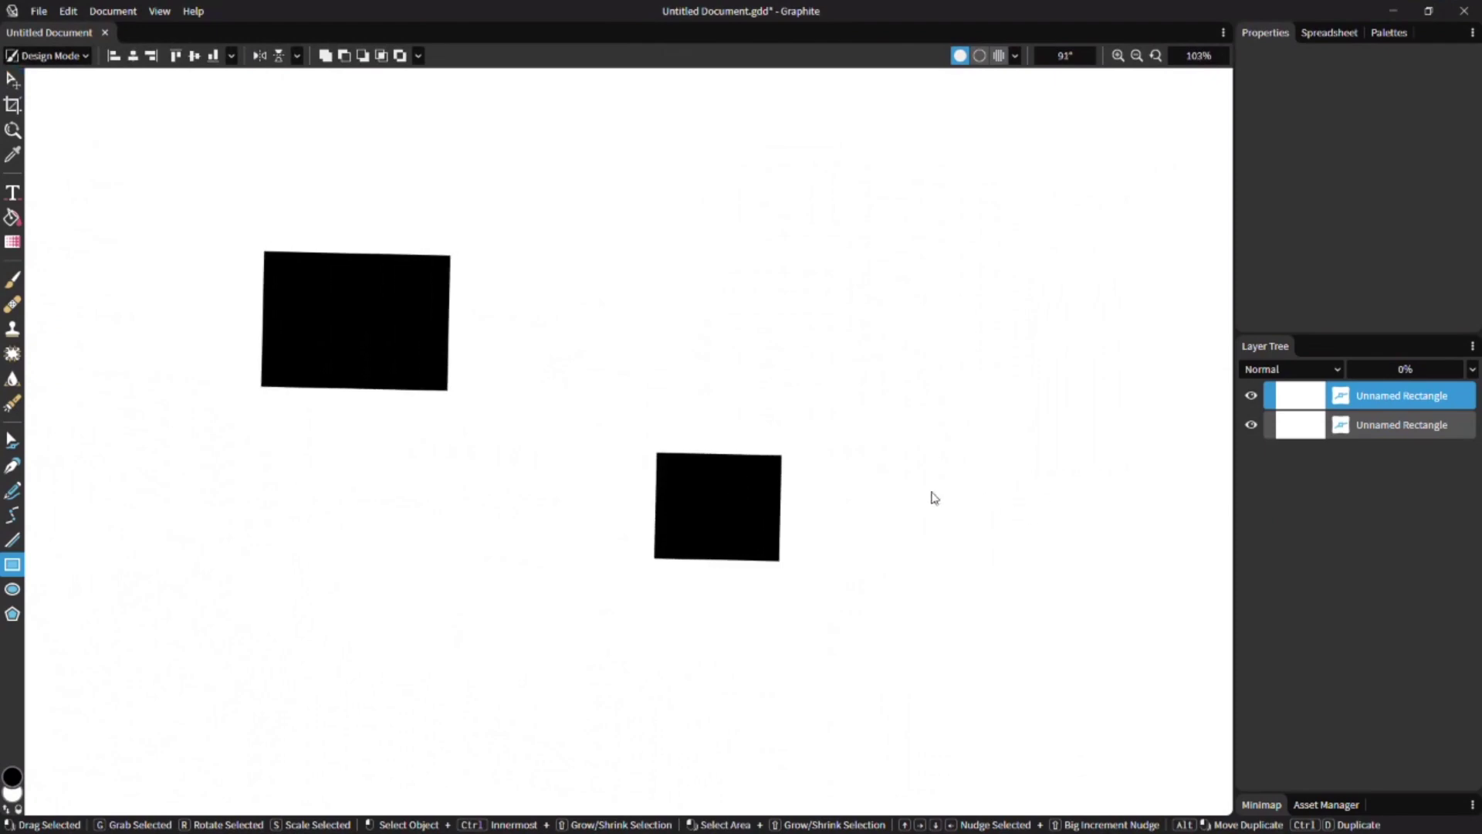
pyautogui.scroll(3, 930, 490)
pyautogui.scroll(1, 970, 476)
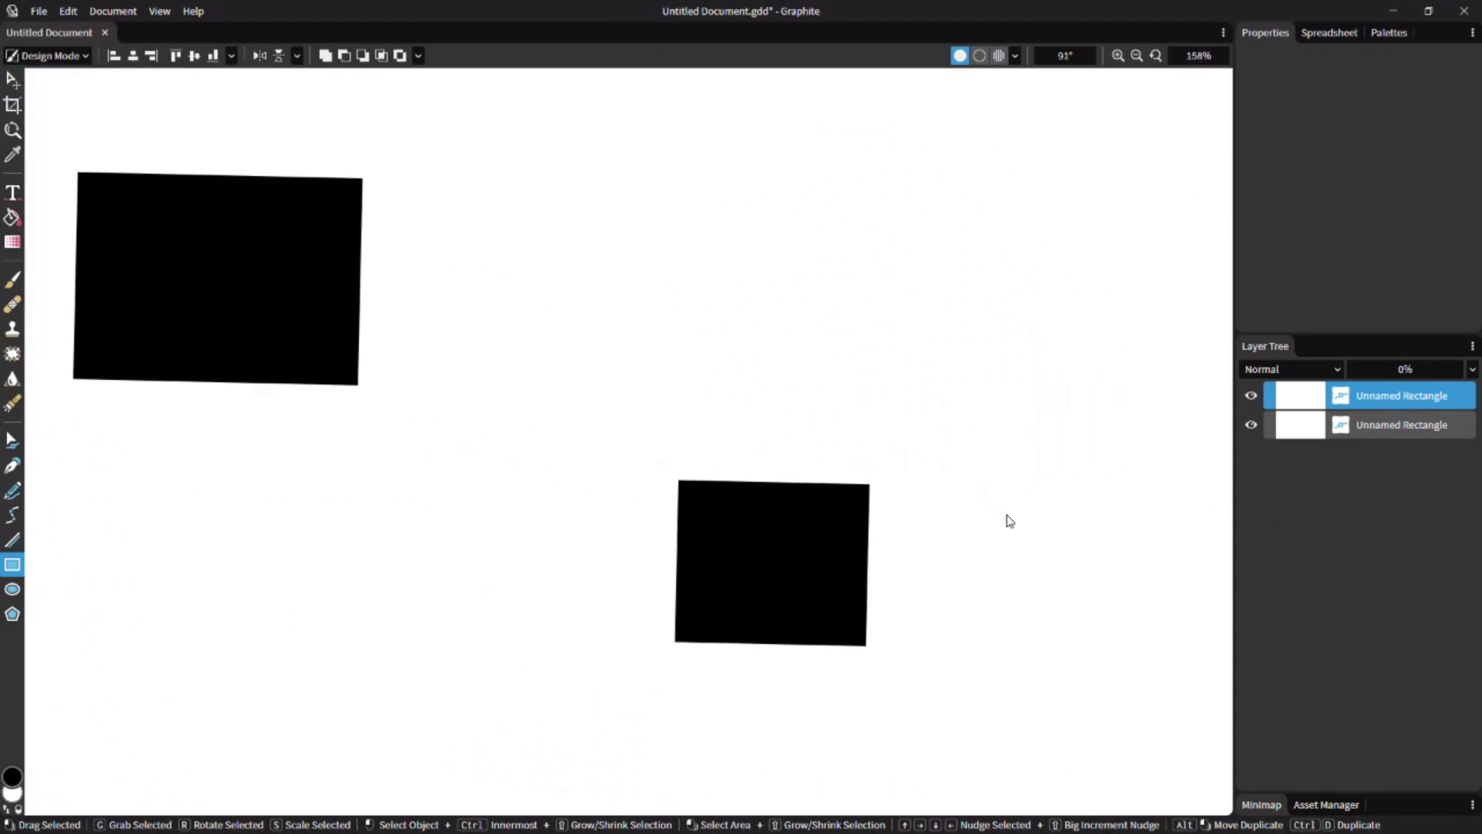
pyautogui.hscroll(3, 1008, 519)
pyautogui.hscroll(-3, 895, 511)
pyautogui.scroll(-1, 896, 511)
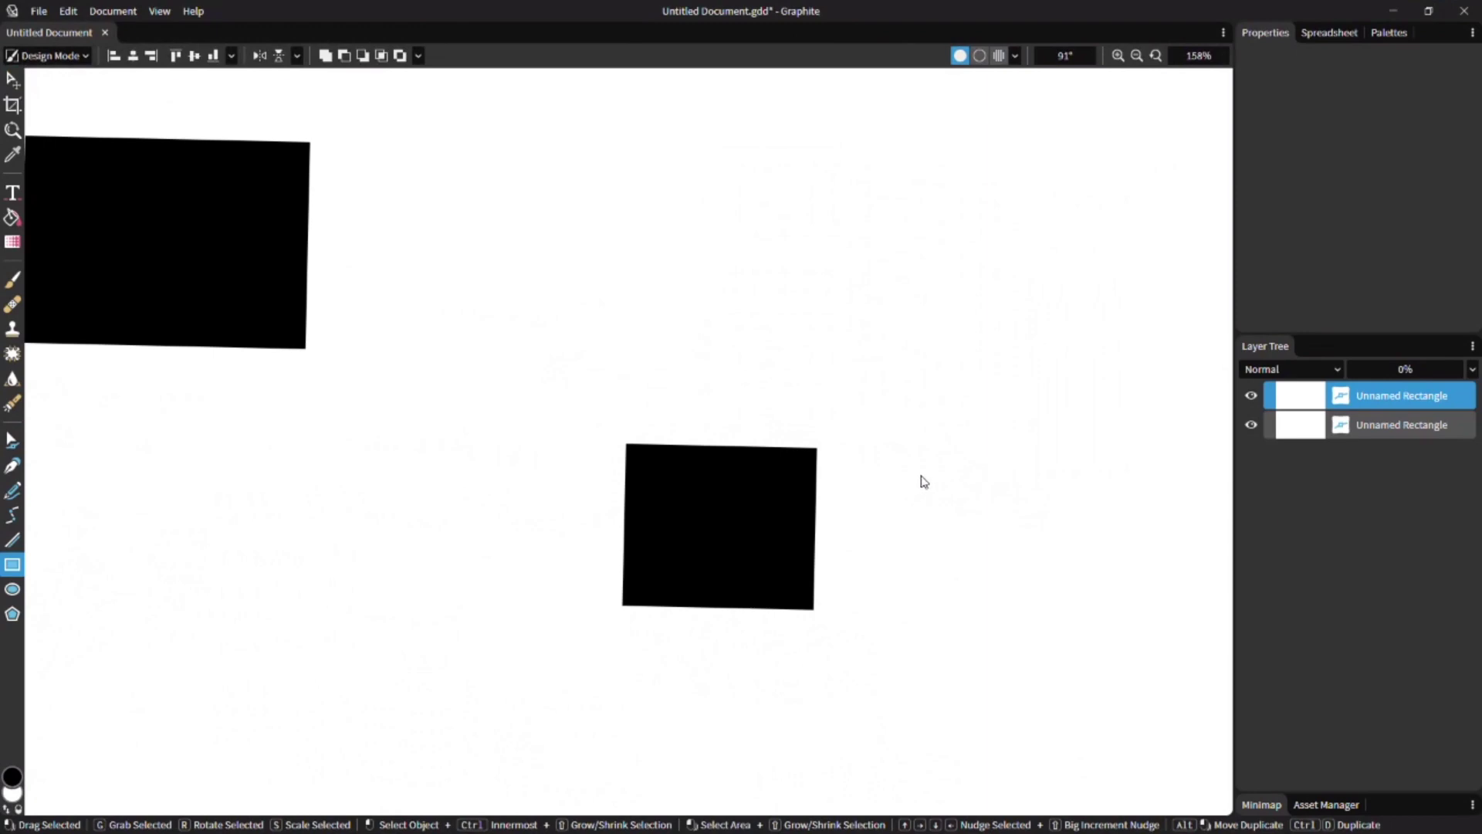
# Rotate the canvas view to about 104° and inspect the tilted rectangles at several zoom levels
pyautogui.moveTo(1015, 473); pyautogui.dragTo(365, 440)
pyautogui.scroll(-8, 390, 541)
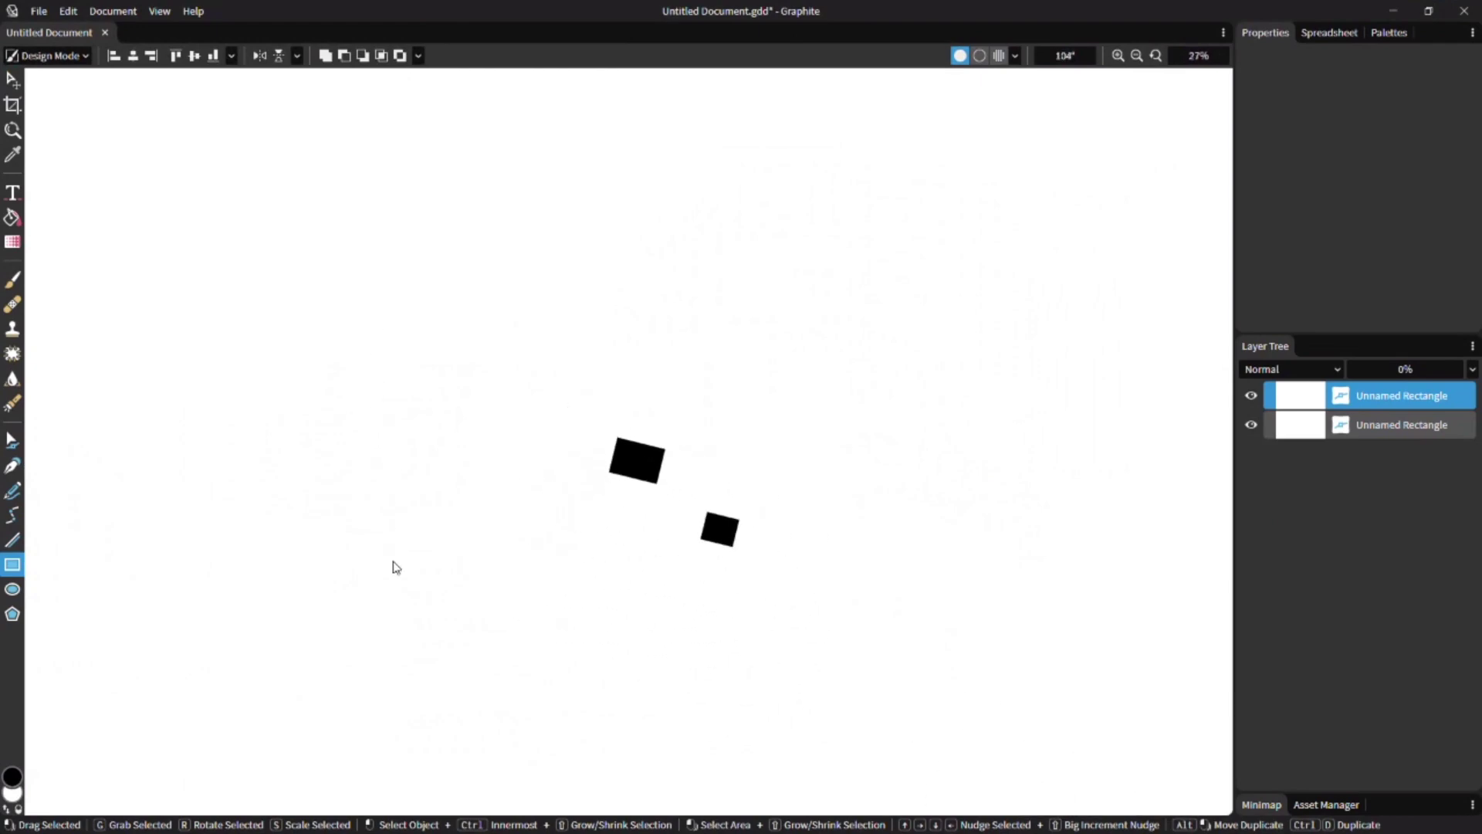
pyautogui.scroll(8, 390, 546)
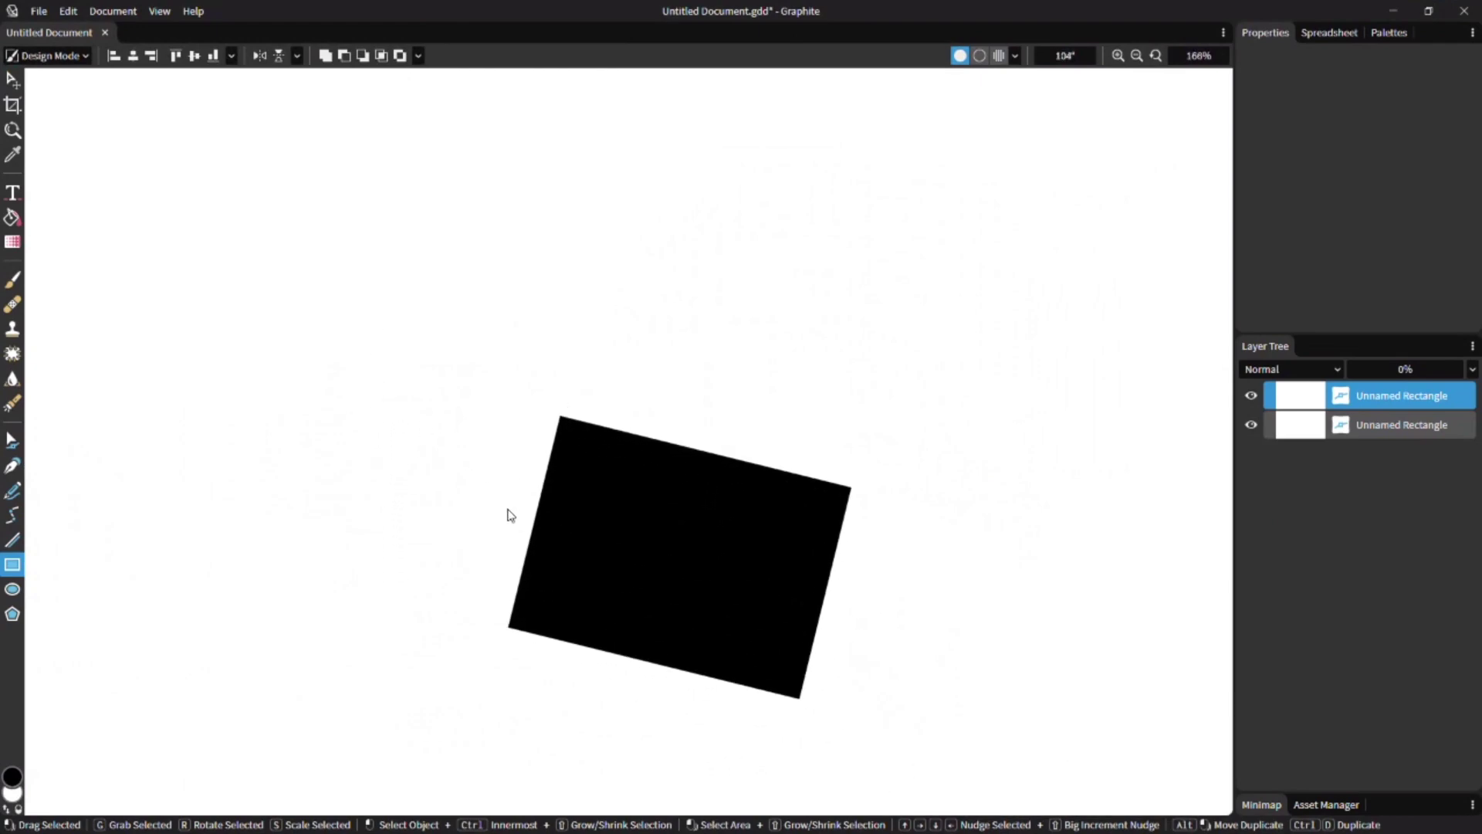
pyautogui.scroll(4, 509, 535)
pyautogui.scroll(-5, 510, 536)
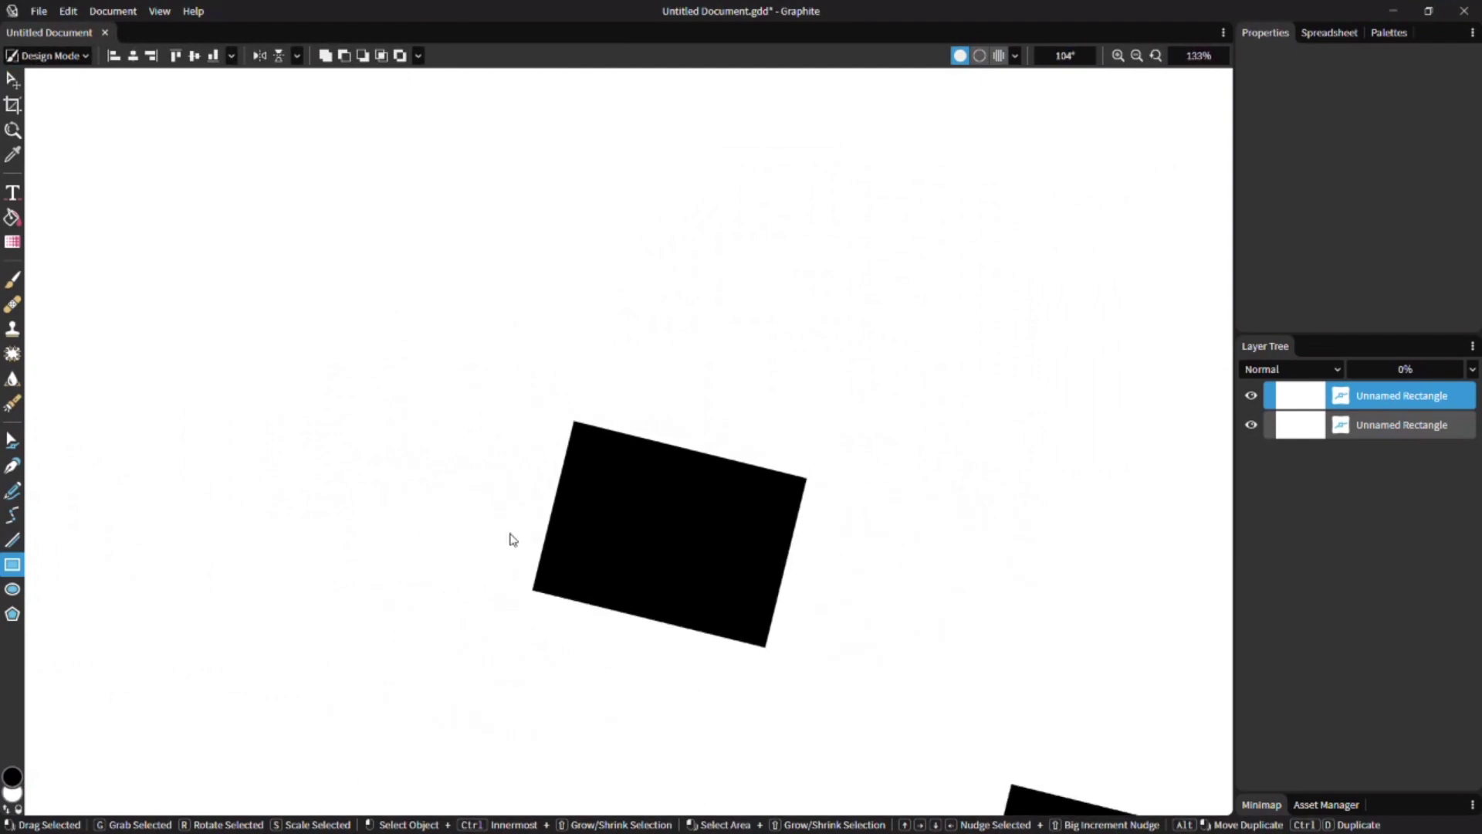
pyautogui.scroll(-3, 687, 540)
pyautogui.hscroll(3, 687, 540)
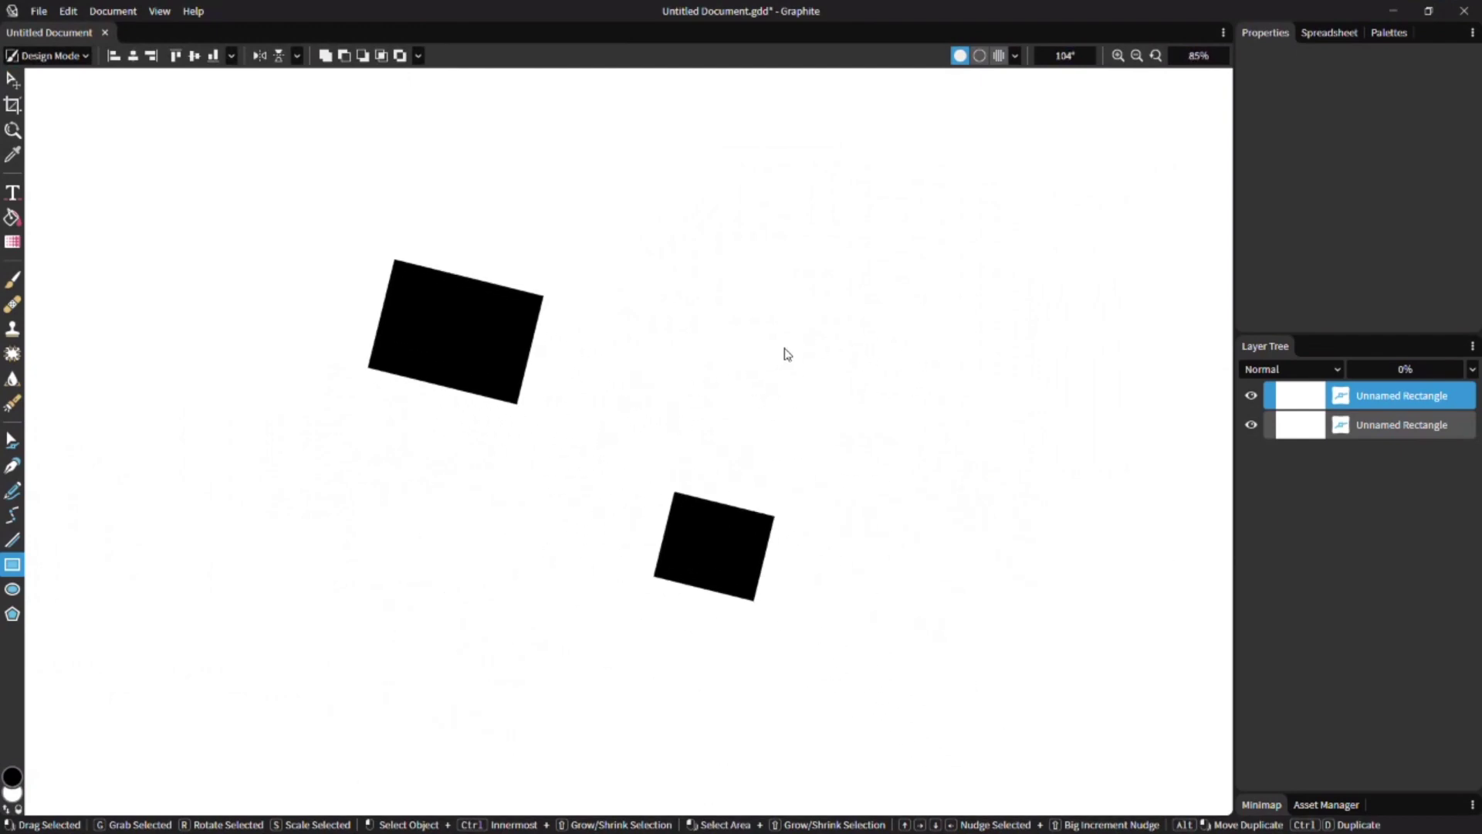
pyautogui.scroll(2, 849, 401)
pyautogui.scroll(-2, 917, 437)
pyautogui.hscroll(-1, 917, 437)
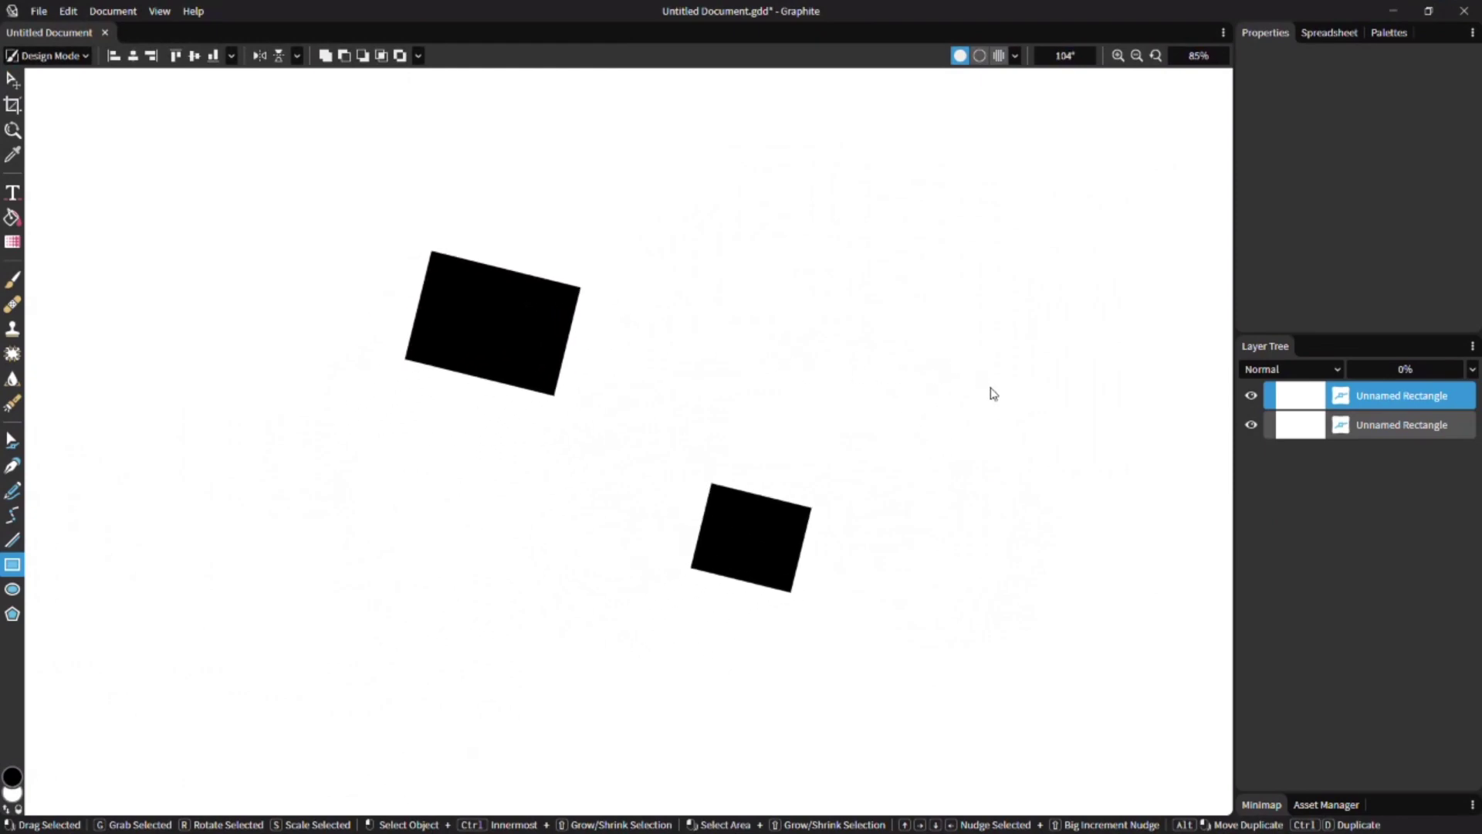
# Zoom the tilted canvas in and out in increments and pan to reposition both rectangles in view
pyautogui.hotkey('ctrl', '-')
pyautogui.hotkey('ctrl', '-')
pyautogui.hotkey('ctrl', '+')
pyautogui.hotkey('ctrl', '+')
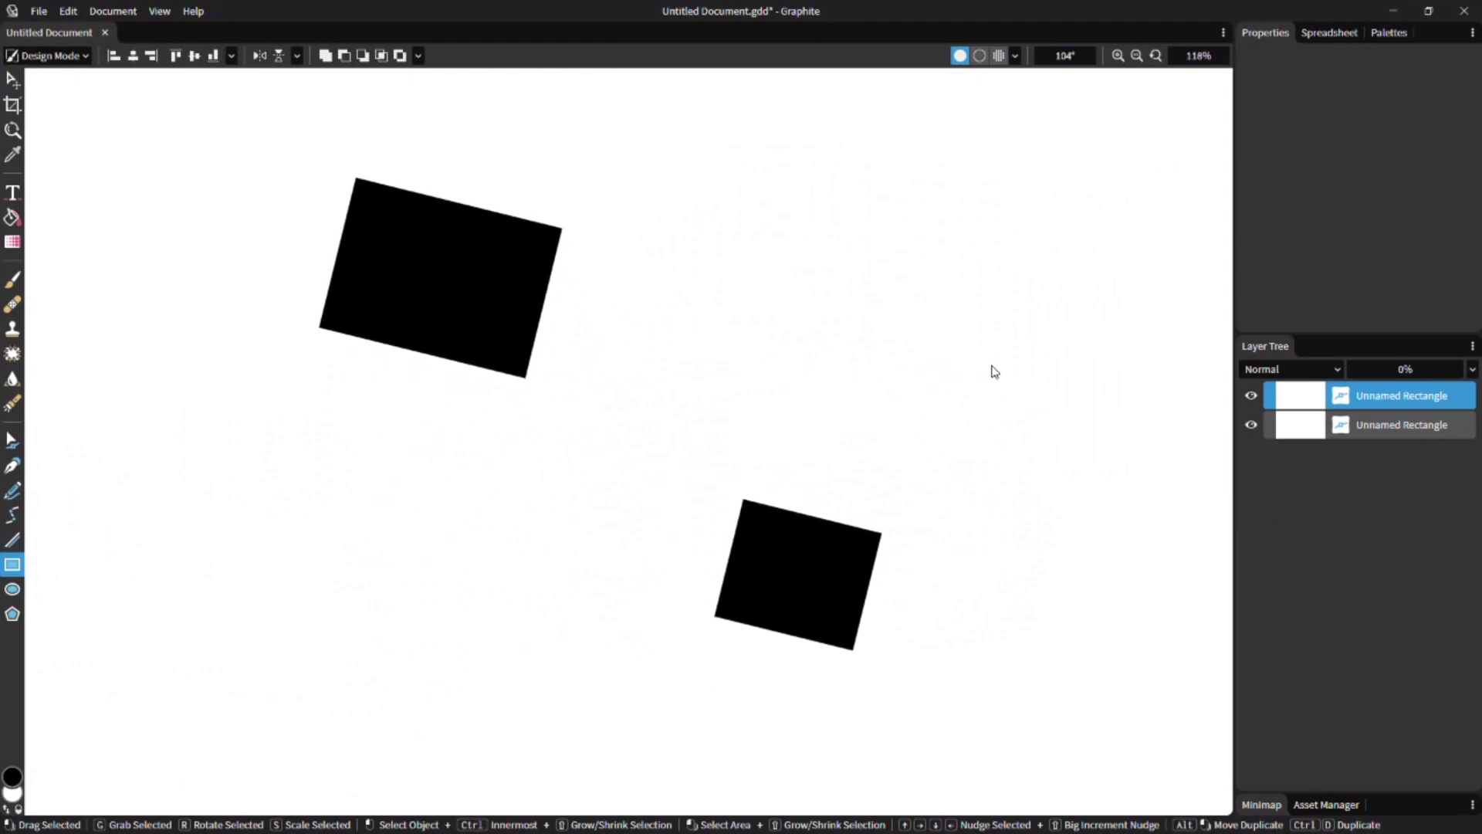
pyautogui.moveTo(995, 371); pyautogui.dragTo(936, 400)
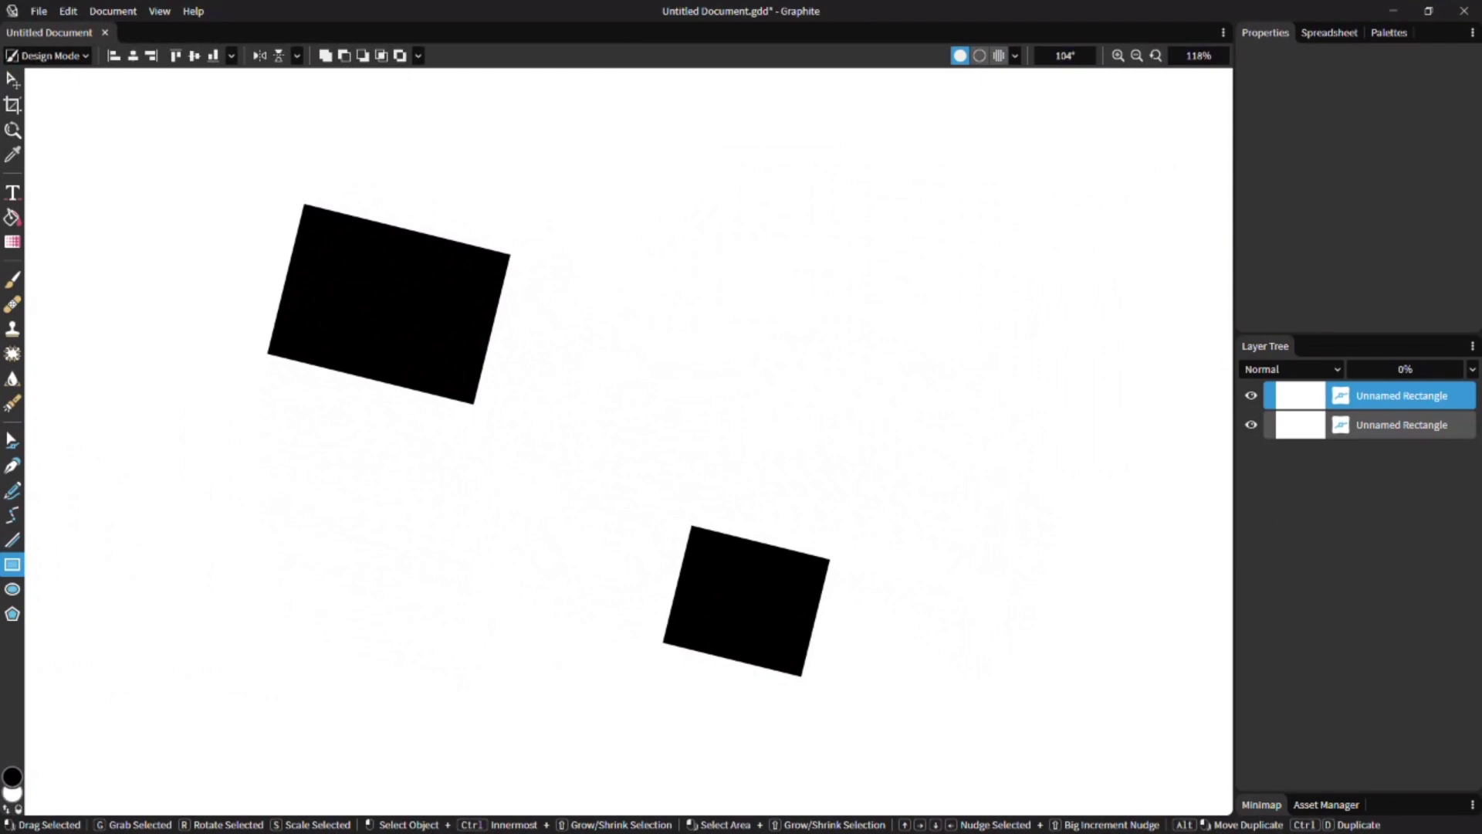
pyautogui.keyDown('ctrl'); pyautogui.scroll(-2, 880, 486); pyautogui.keyUp('ctrl')
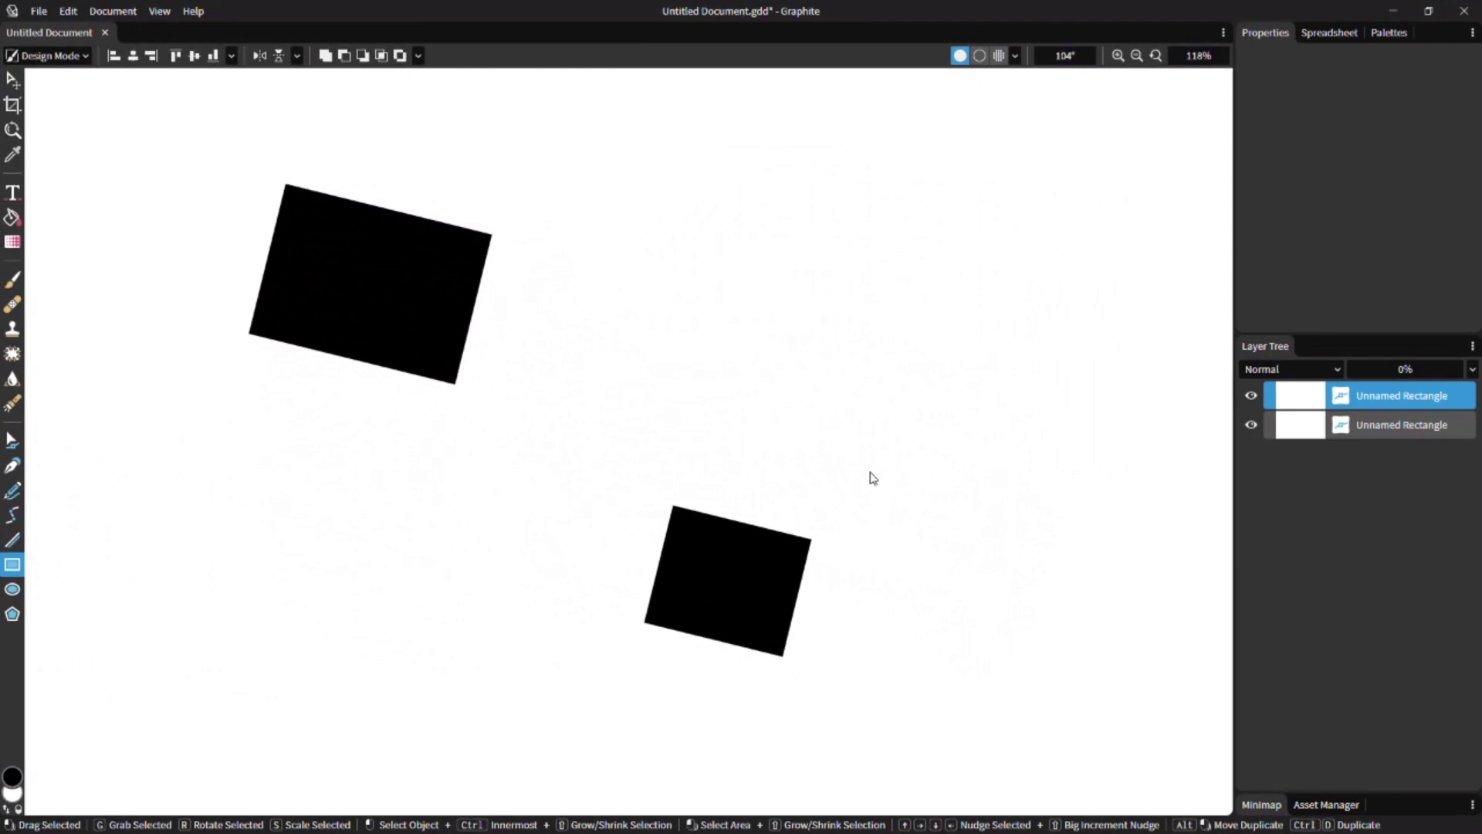
pyautogui.keyDown('ctrl'); pyautogui.scroll(-3, 938, 564); pyautogui.keyUp('ctrl')
pyautogui.keyDown('ctrl'); pyautogui.scroll(6, 938, 583); pyautogui.keyUp('ctrl')
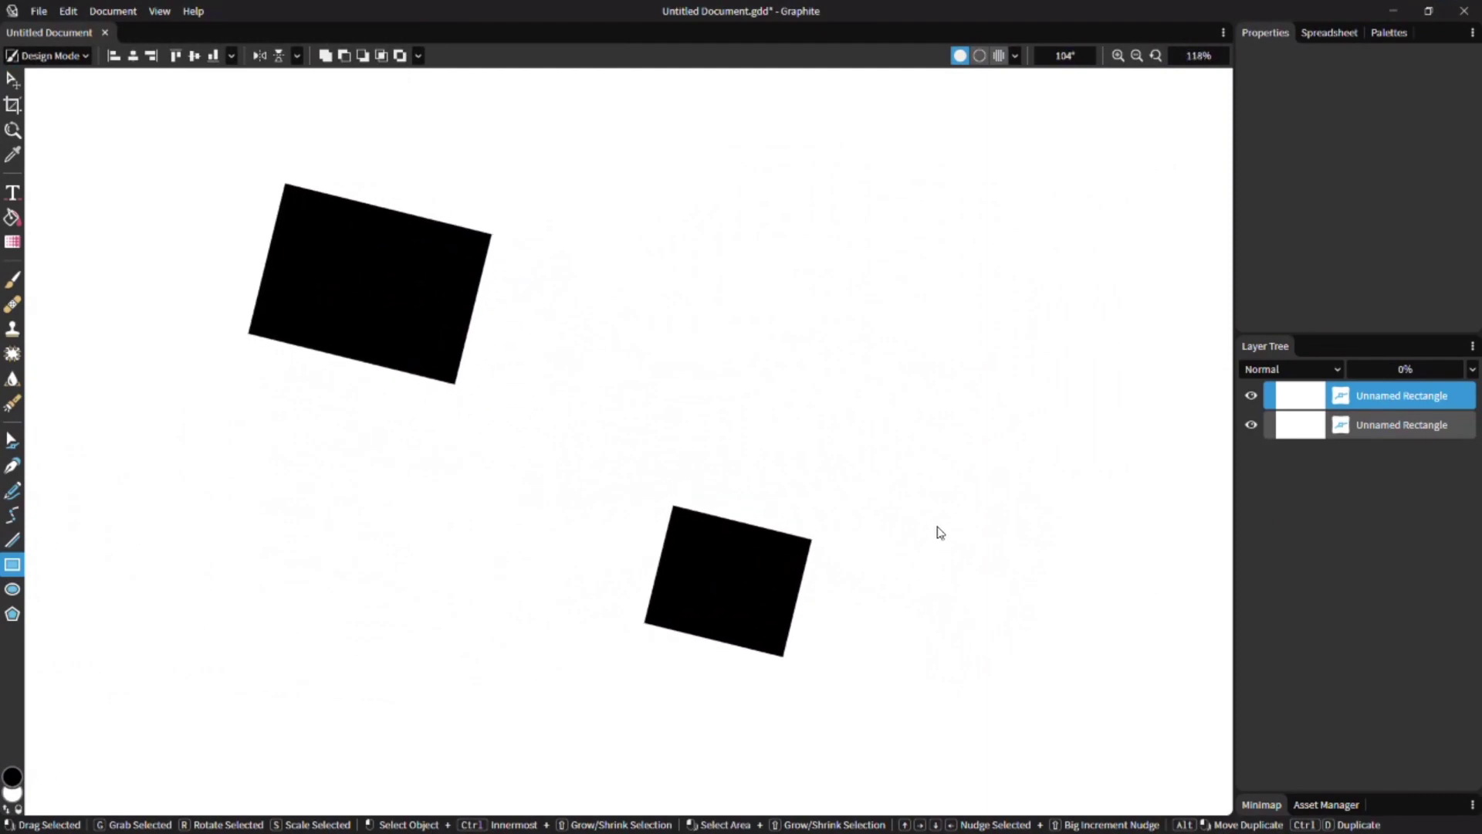
pyautogui.keyDown('ctrl'); pyautogui.scroll(4, 943, 501); pyautogui.keyUp('ctrl')
pyautogui.keyDown('ctrl'); pyautogui.scroll(-5, 946, 444); pyautogui.keyUp('ctrl')
pyautogui.keyDown('ctrl'); pyautogui.scroll(3, 957, 532); pyautogui.keyUp('ctrl')
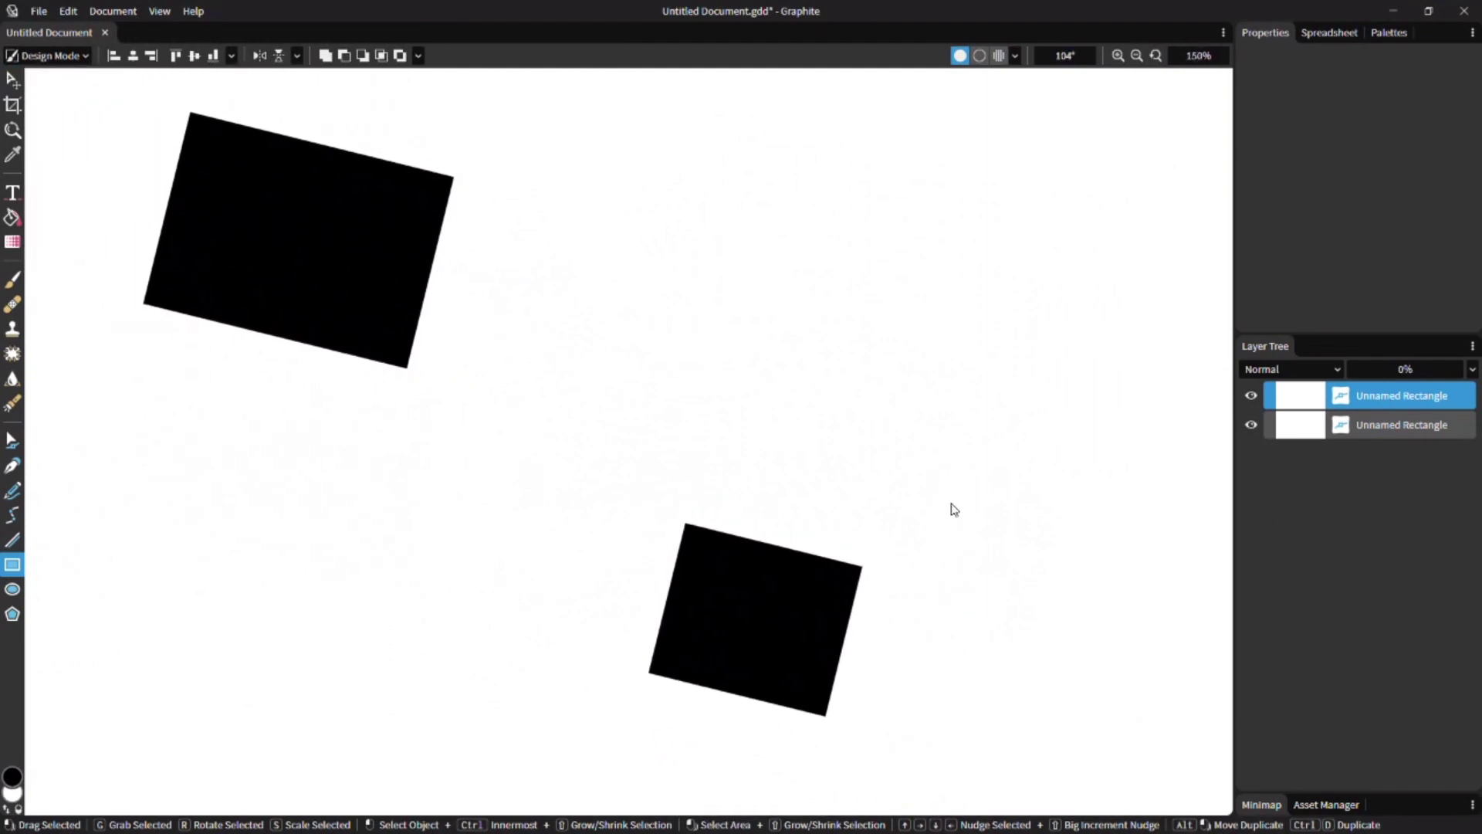
pyautogui.keyDown('ctrl'); pyautogui.scroll(-3, 953, 464); pyautogui.keyUp('ctrl')
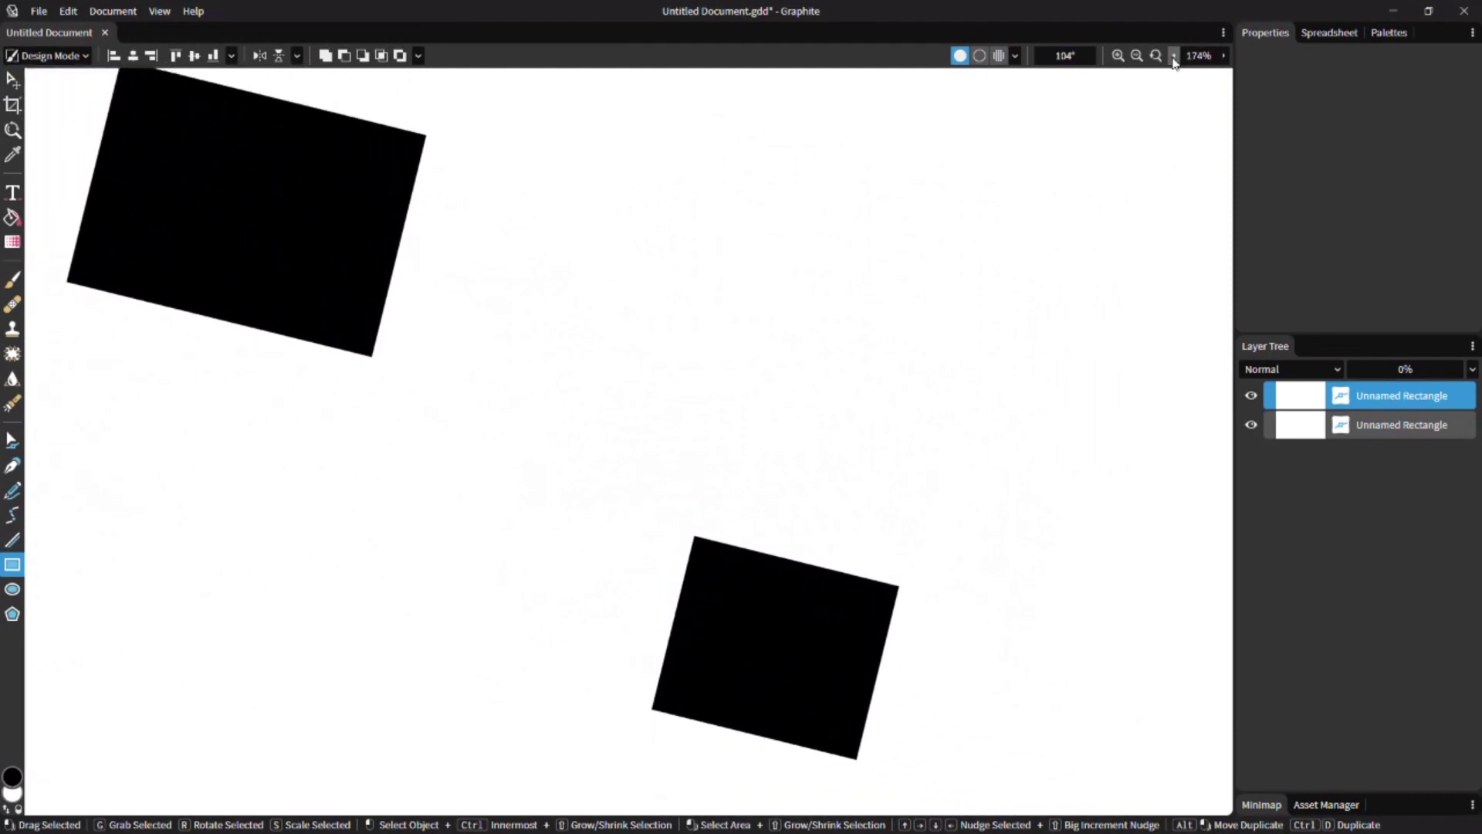
# Try exact canvas zoom levels by setting the zoom to 50% and raising it to 500%
pyautogui.moveTo(1223, 55); pyautogui.dragTo(1224, 55)
pyautogui.click(1155, 56)
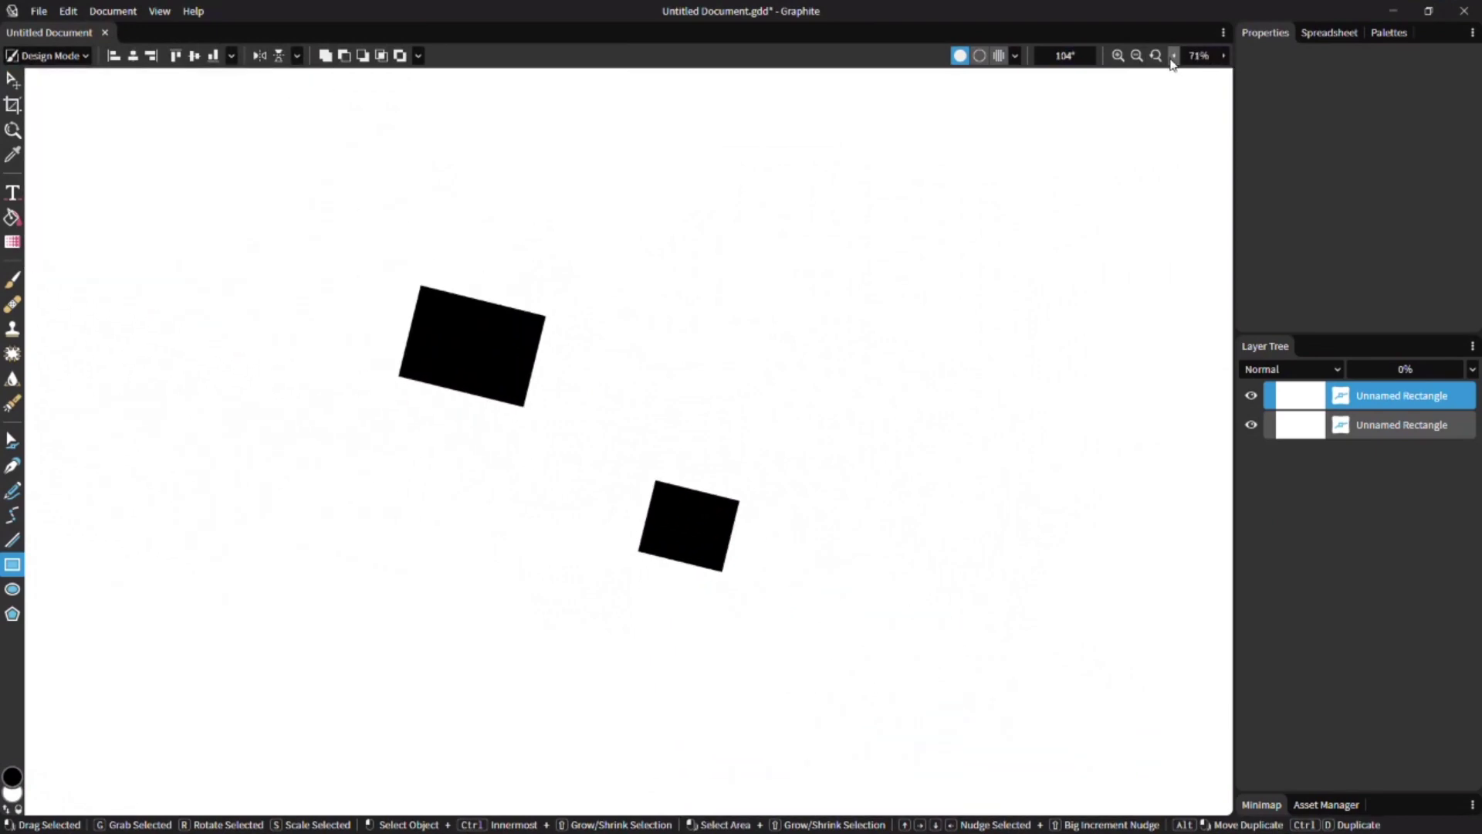
pyautogui.click(1193, 56)
pyautogui.write('50')
pyautogui.press('Return')
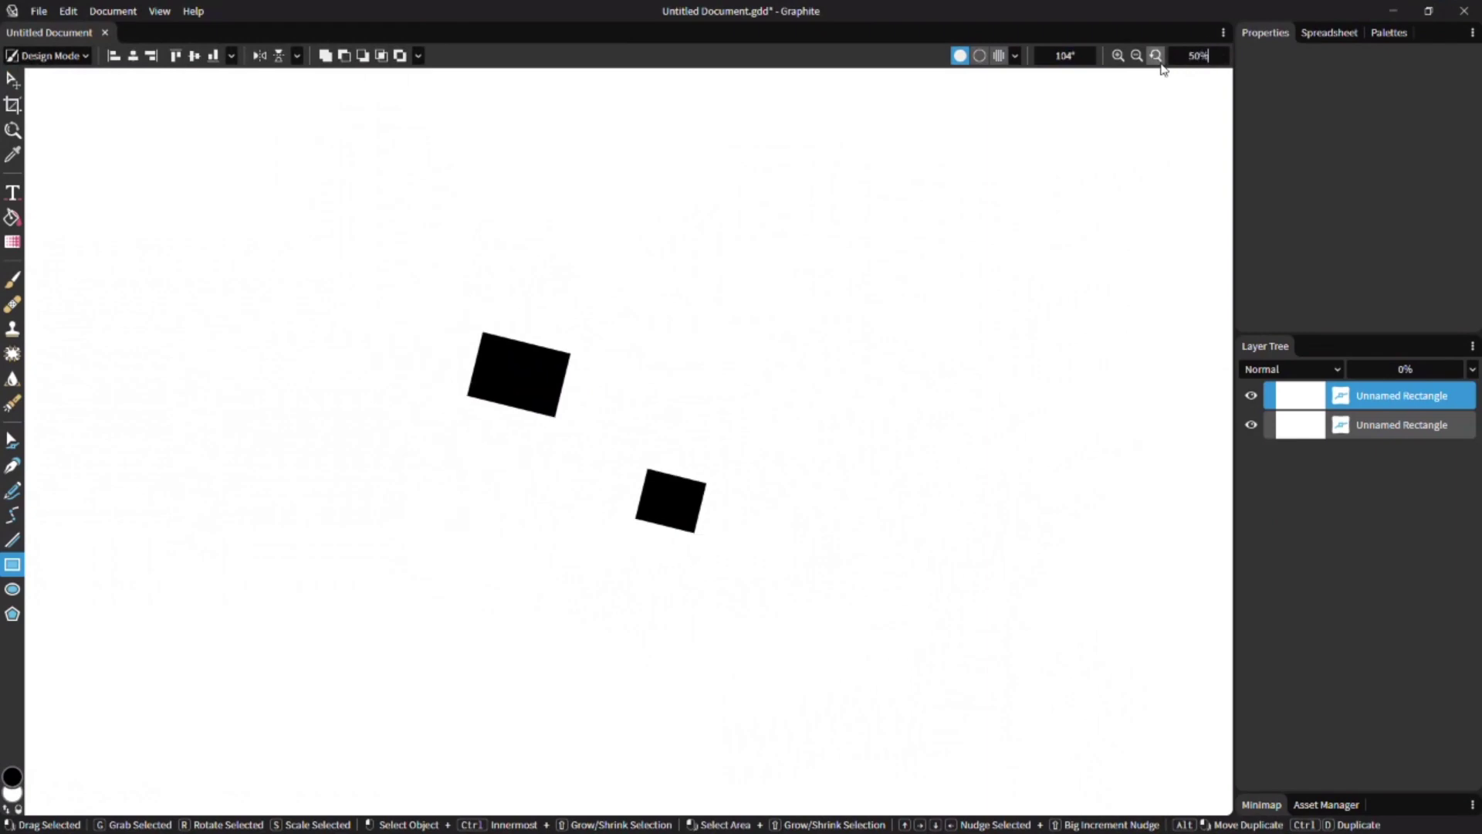
pyautogui.press('BackSpace')
pyautogui.write('0')
pyautogui.press('Return')
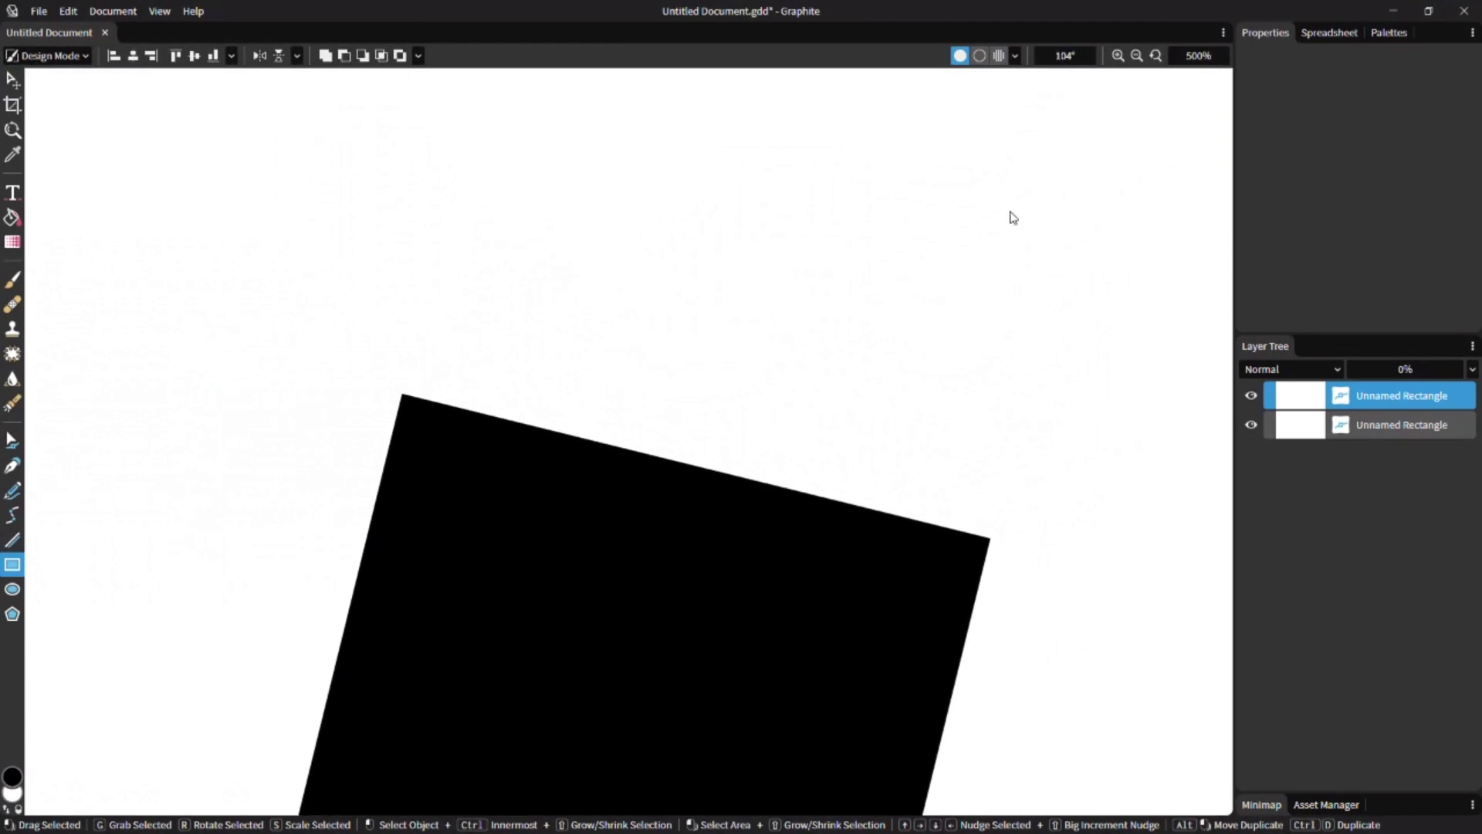
# Set the canvas rotation to 90°
pyautogui.click(1065, 56)
pyautogui.write('90')
pyautogui.press('Return')
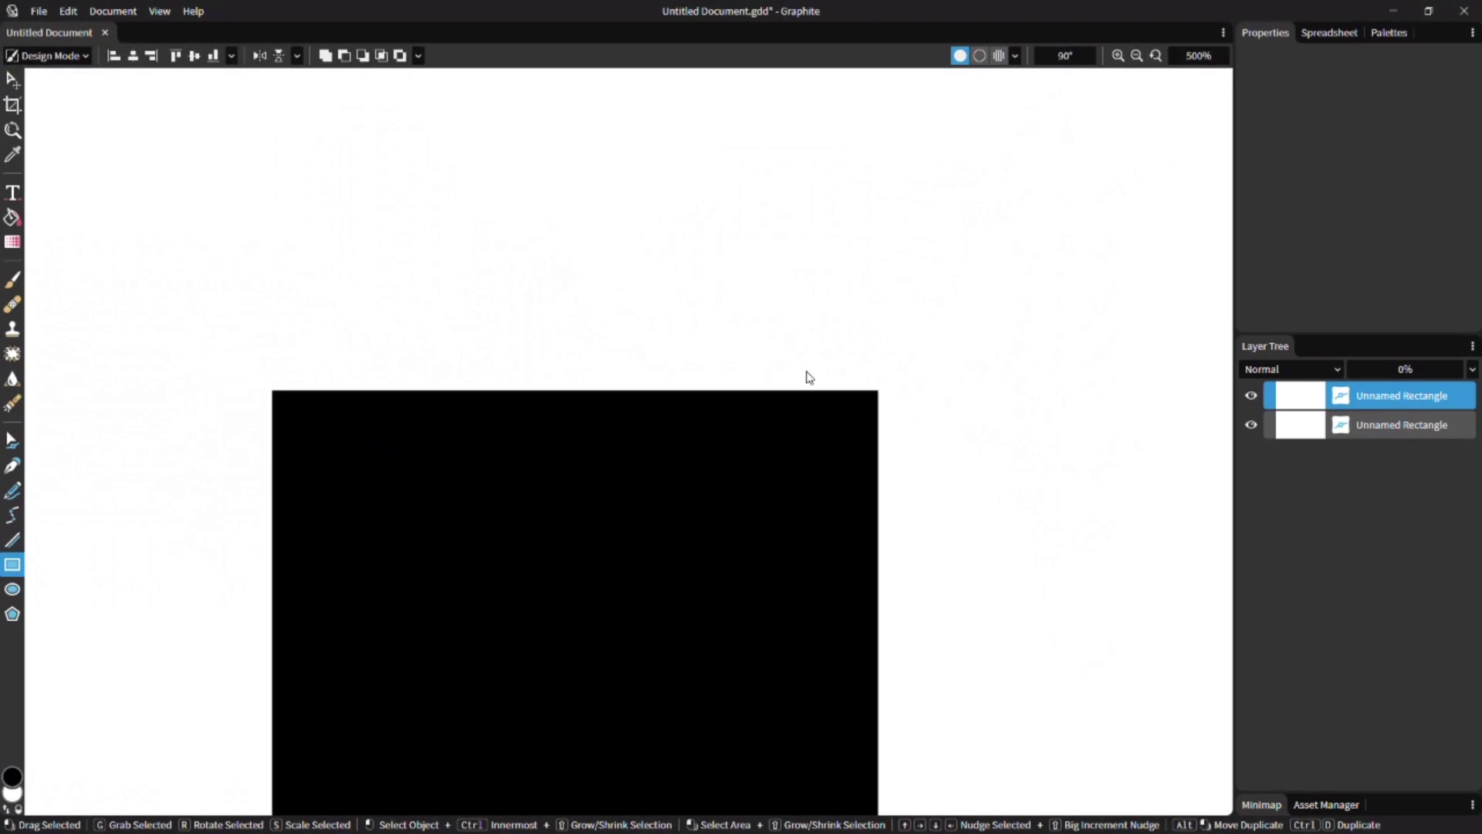
# Rotate the canvas view to 60° and reset its zoom to 100%
pyautogui.scroll(-5, 808, 377)
pyautogui.hscroll(-3, 810, 401)
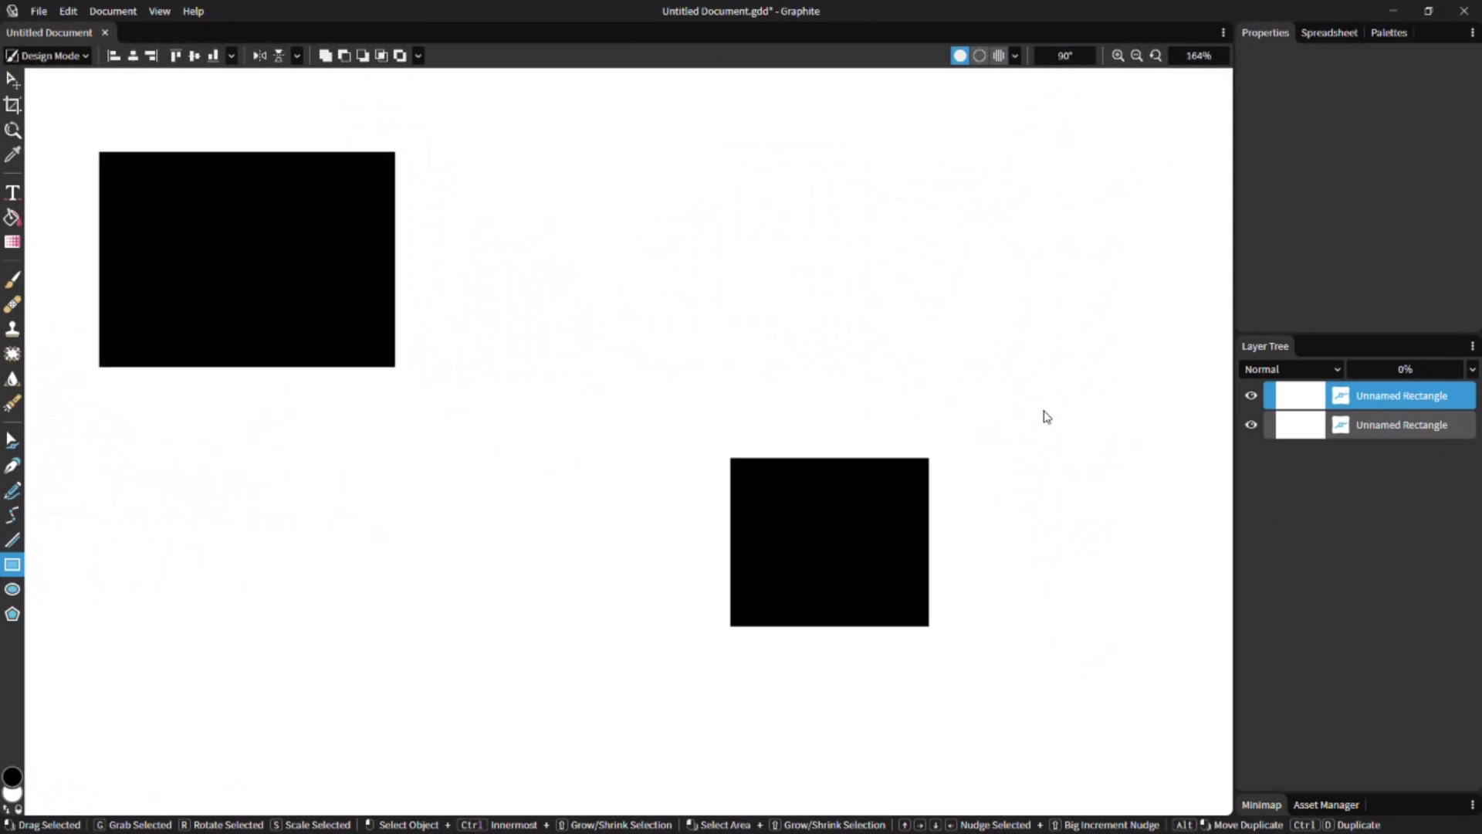
pyautogui.moveTo(1056, 373); pyautogui.dragTo(1104, 159)
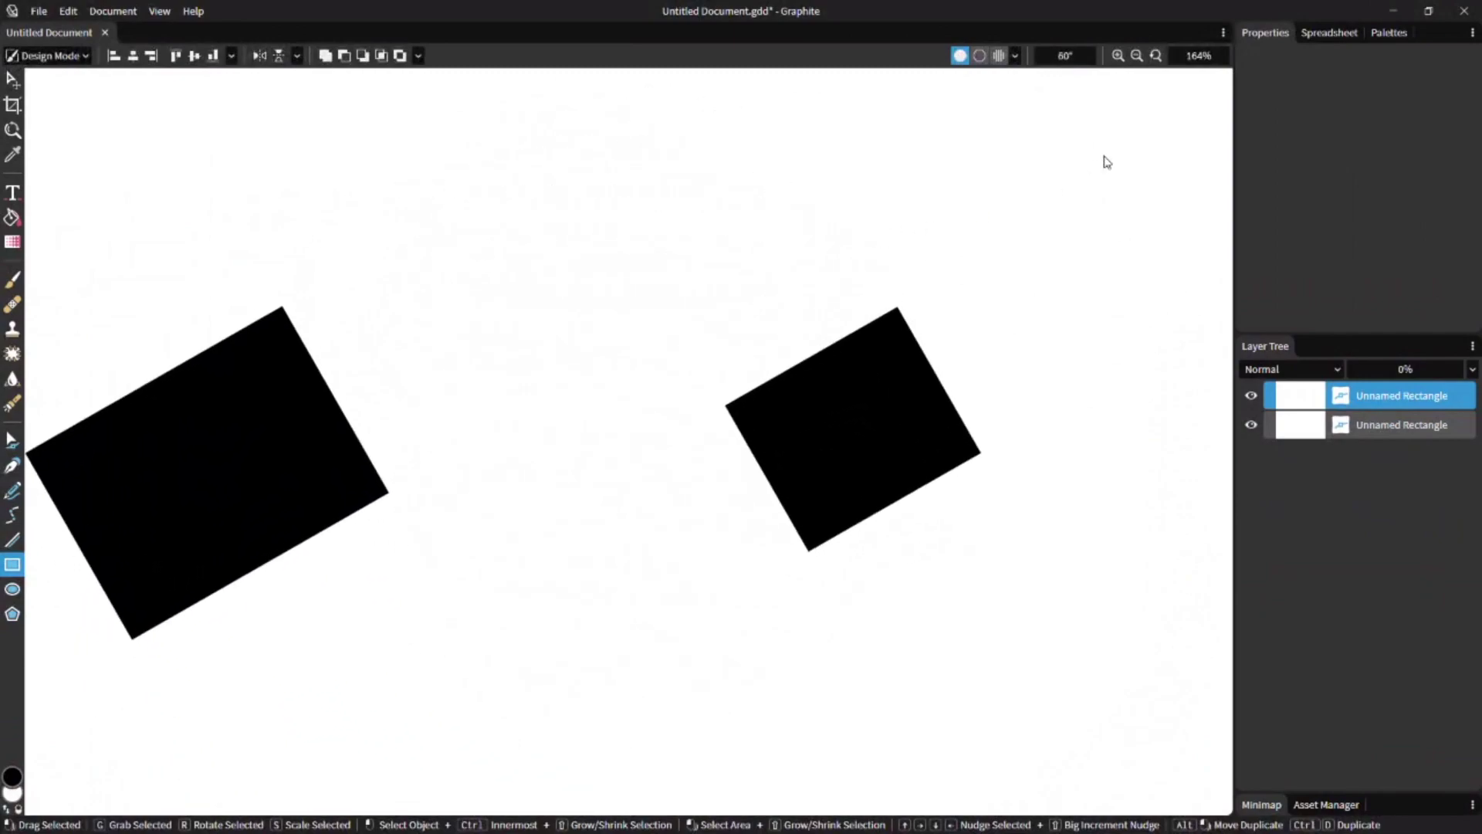
pyautogui.click(1118, 56)
pyautogui.click(1137, 55)
pyautogui.click(1155, 56)
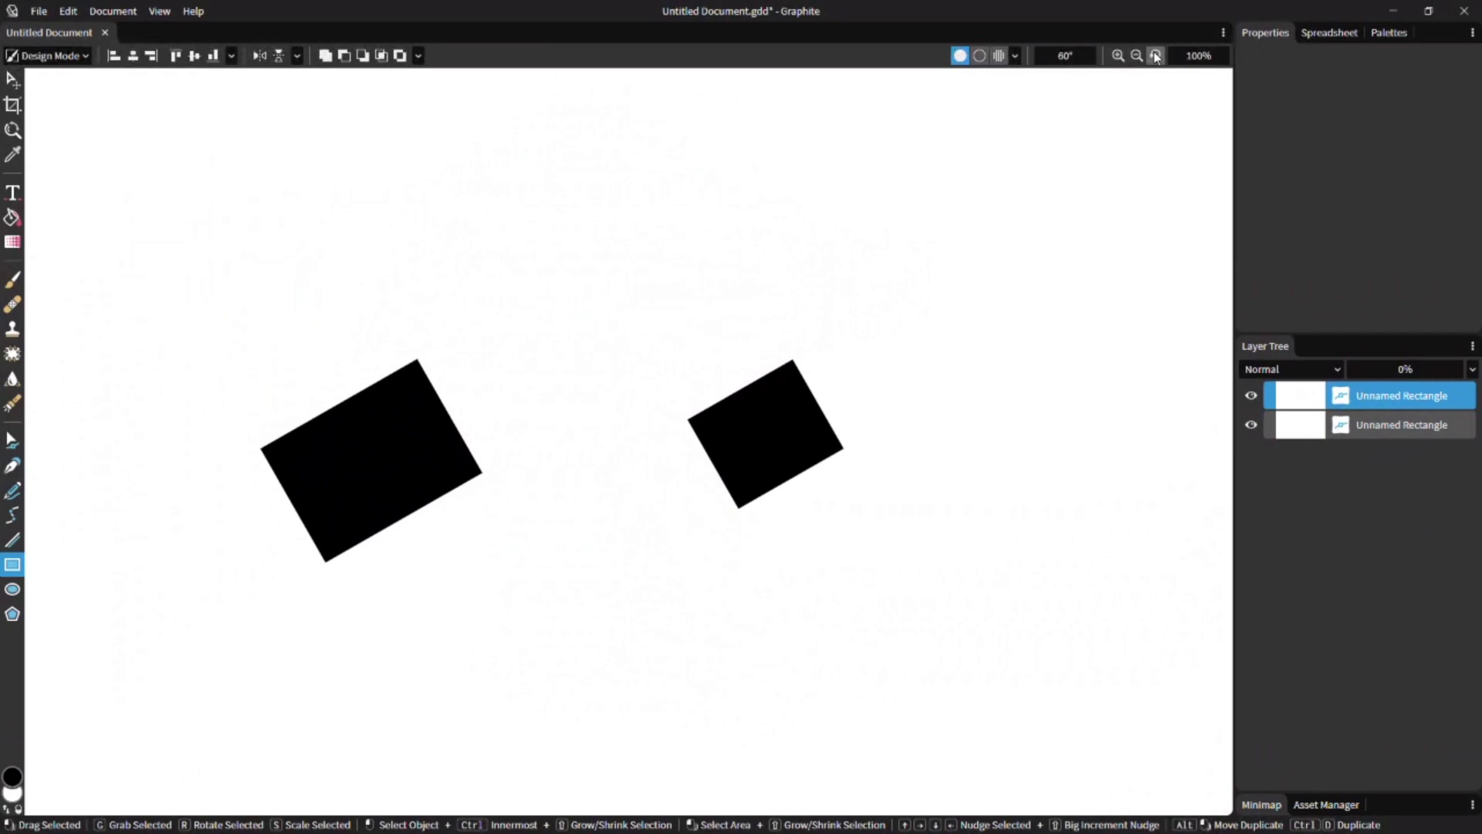
# Increase the canvas rotation in increments to 270° and pan both rectangles toward the middle of the view
pyautogui.click(1090, 56)
pyautogui.click(1091, 56)
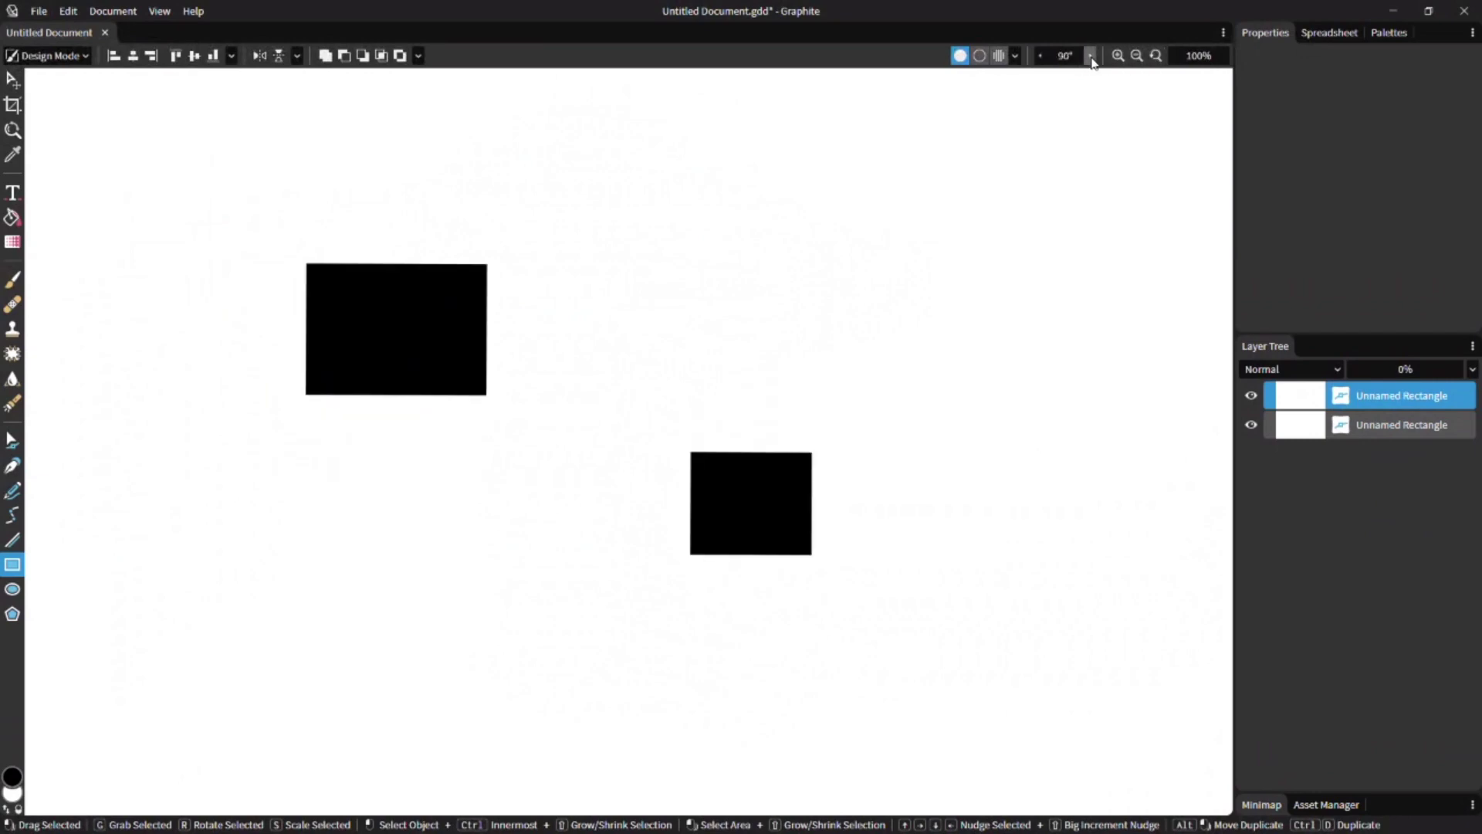
pyautogui.click(1091, 56)
pyautogui.click(1091, 55)
pyautogui.click(1091, 55)
pyautogui.click(1091, 55)
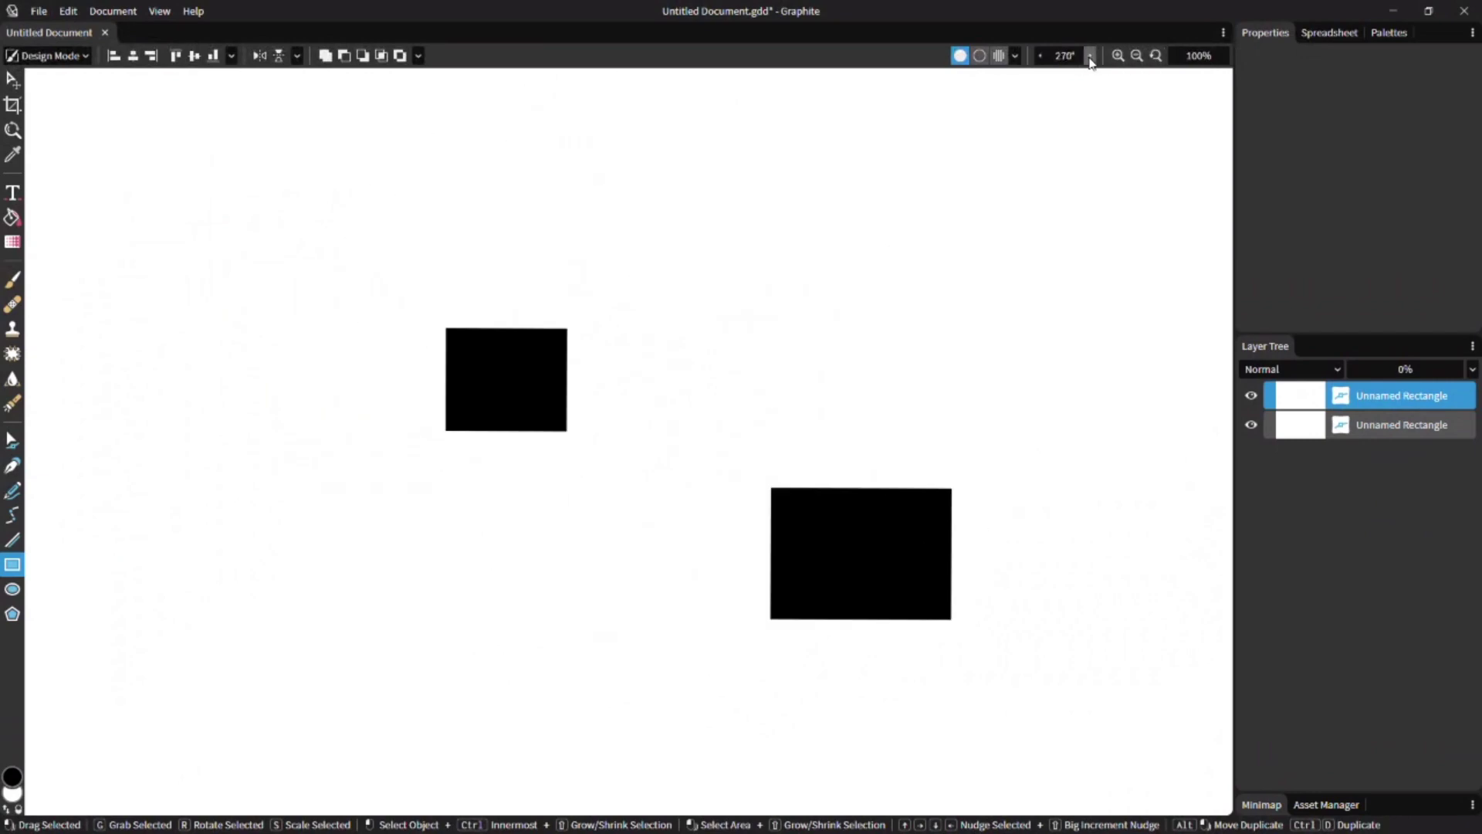
pyautogui.moveTo(931, 200); pyautogui.dragTo(803, 232)
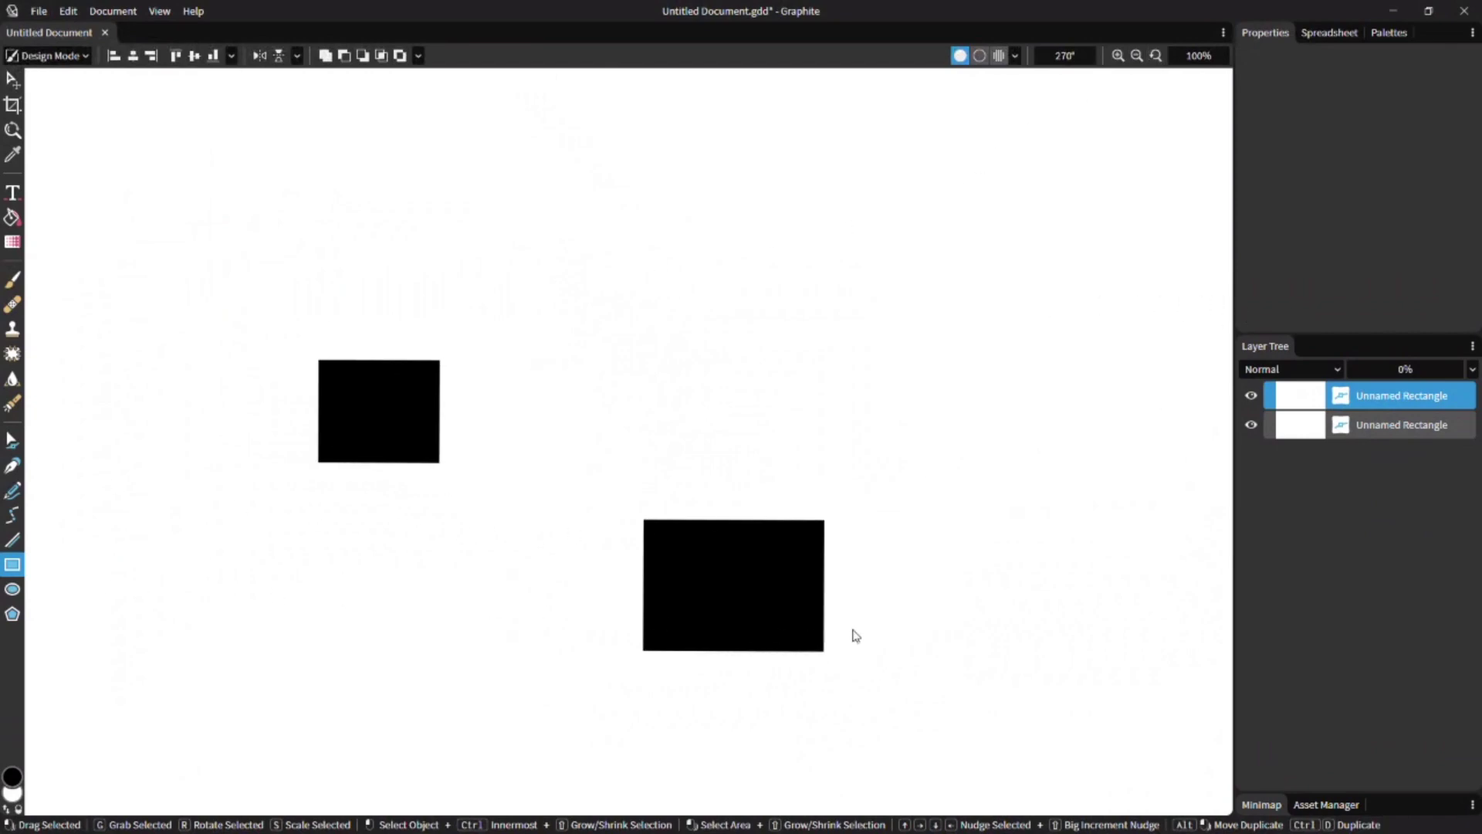
pyautogui.moveTo(908, 449); pyautogui.dragTo(991, 430)
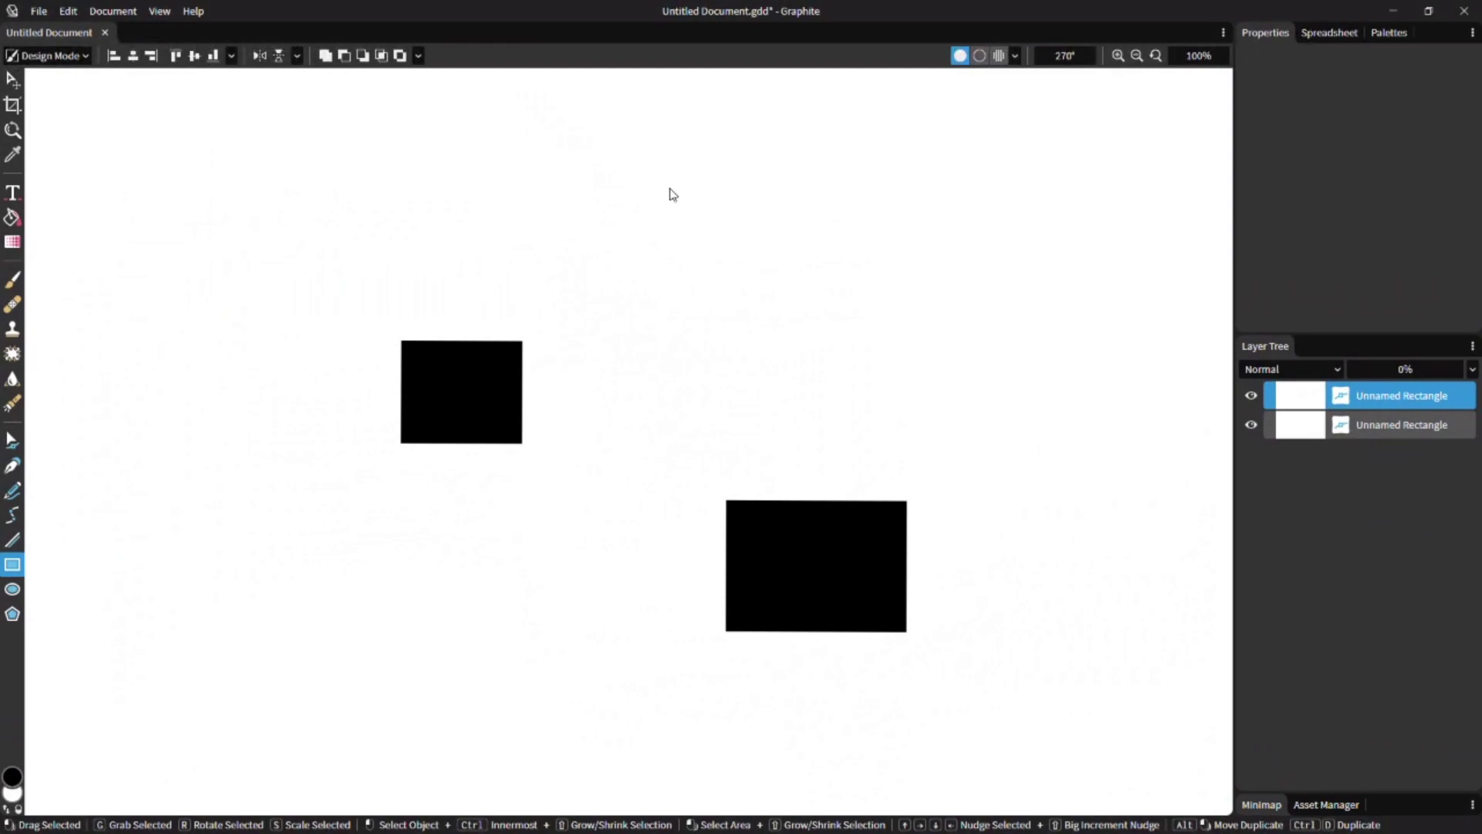
# Switch to the Google Slides presentation, present it from the "Live demo!" slide and advance to the artwork slide
pyautogui.press('F11')
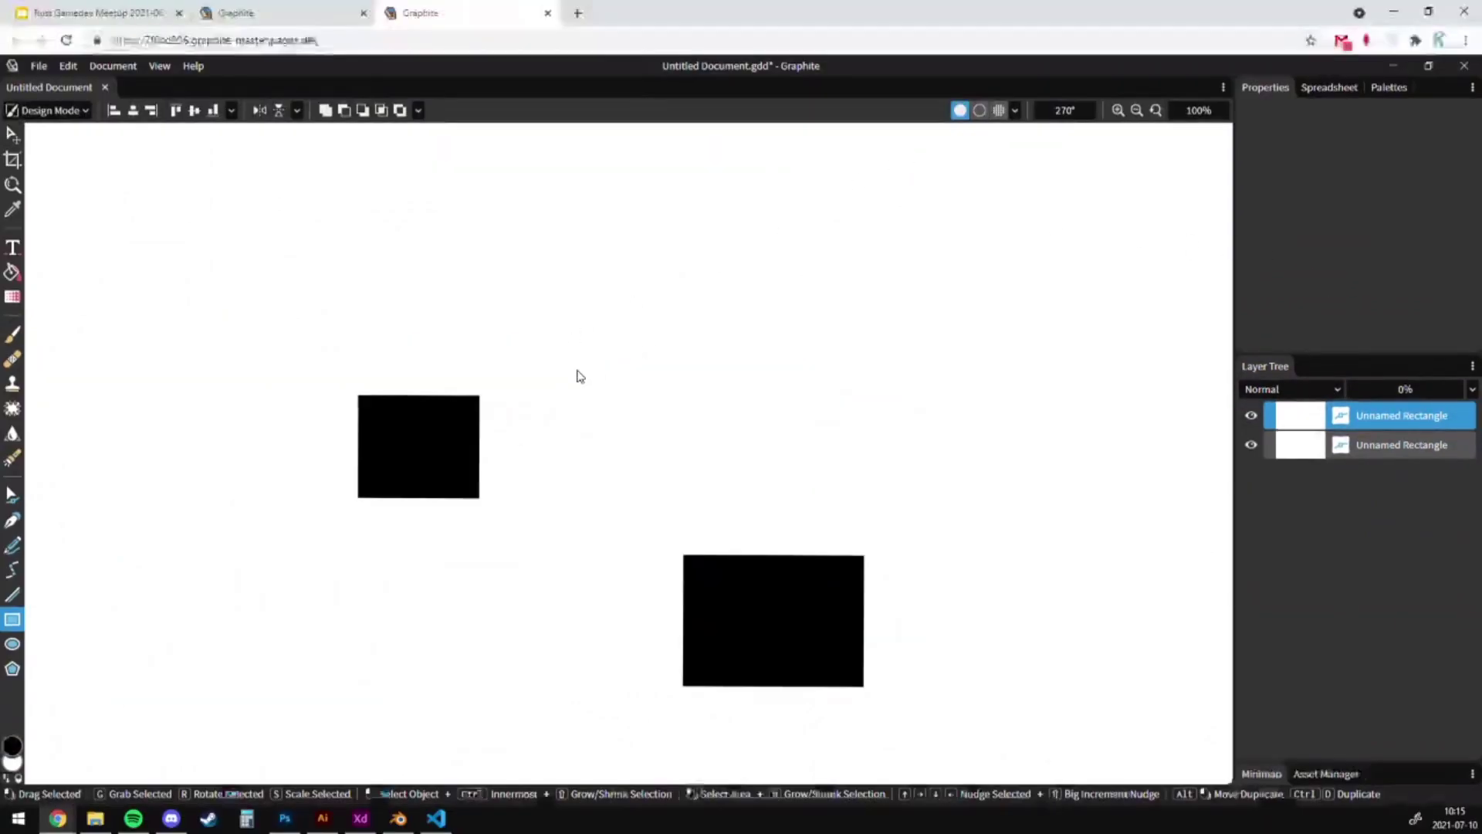
pyautogui.hotkey('ctrl', '1')
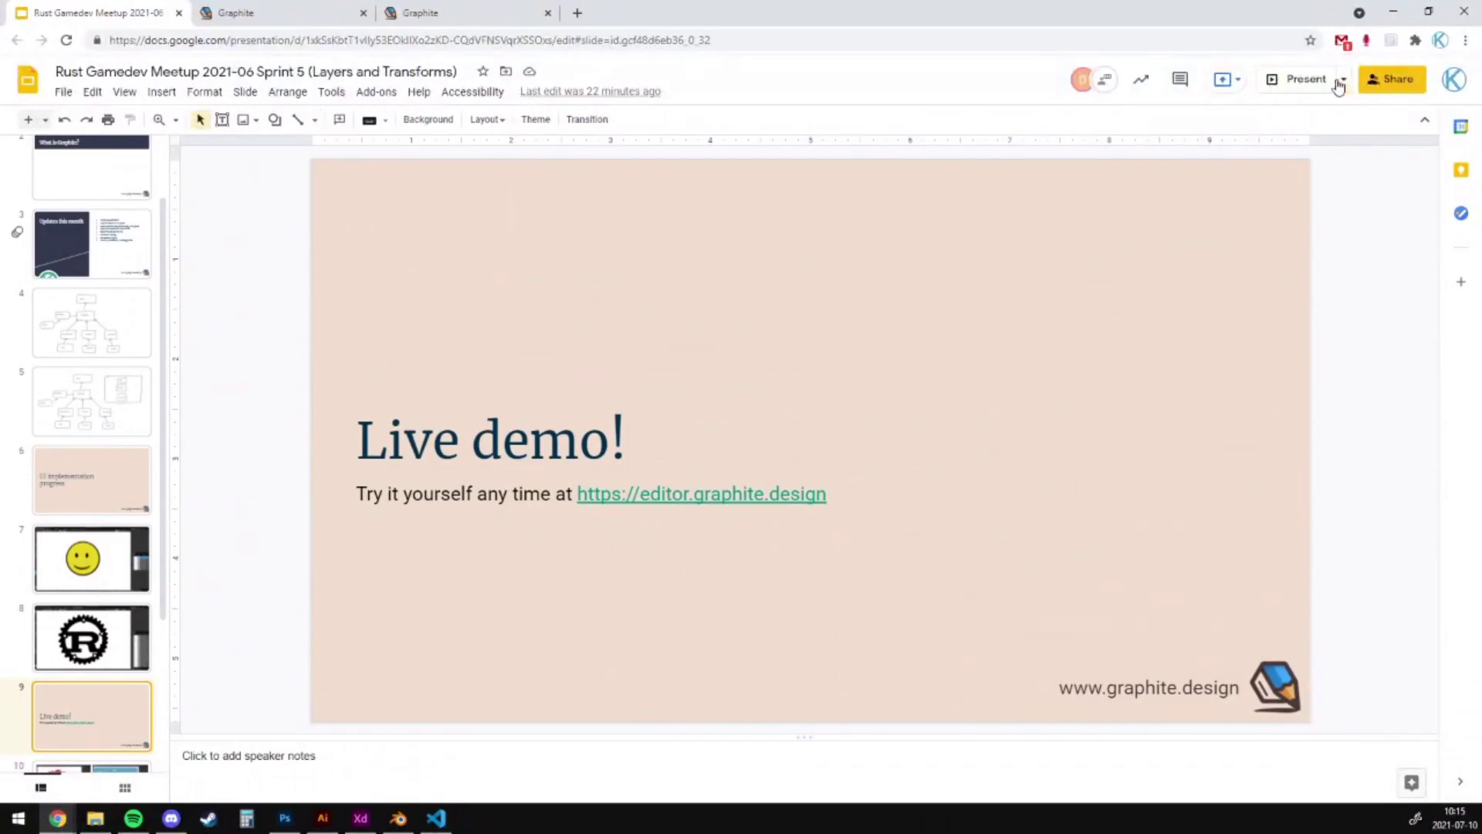
pyautogui.click(1303, 78)
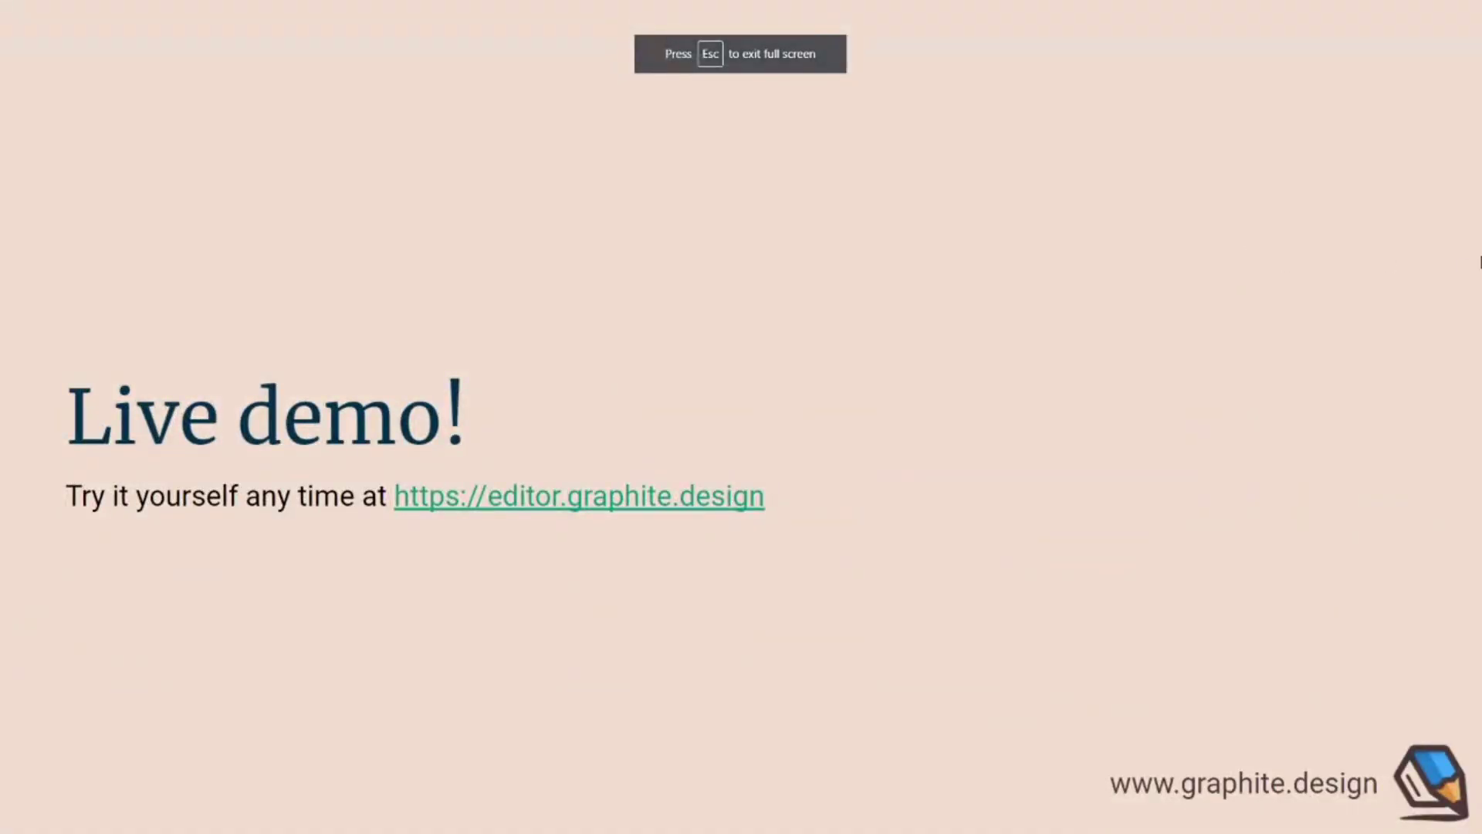
pyautogui.press('Right')
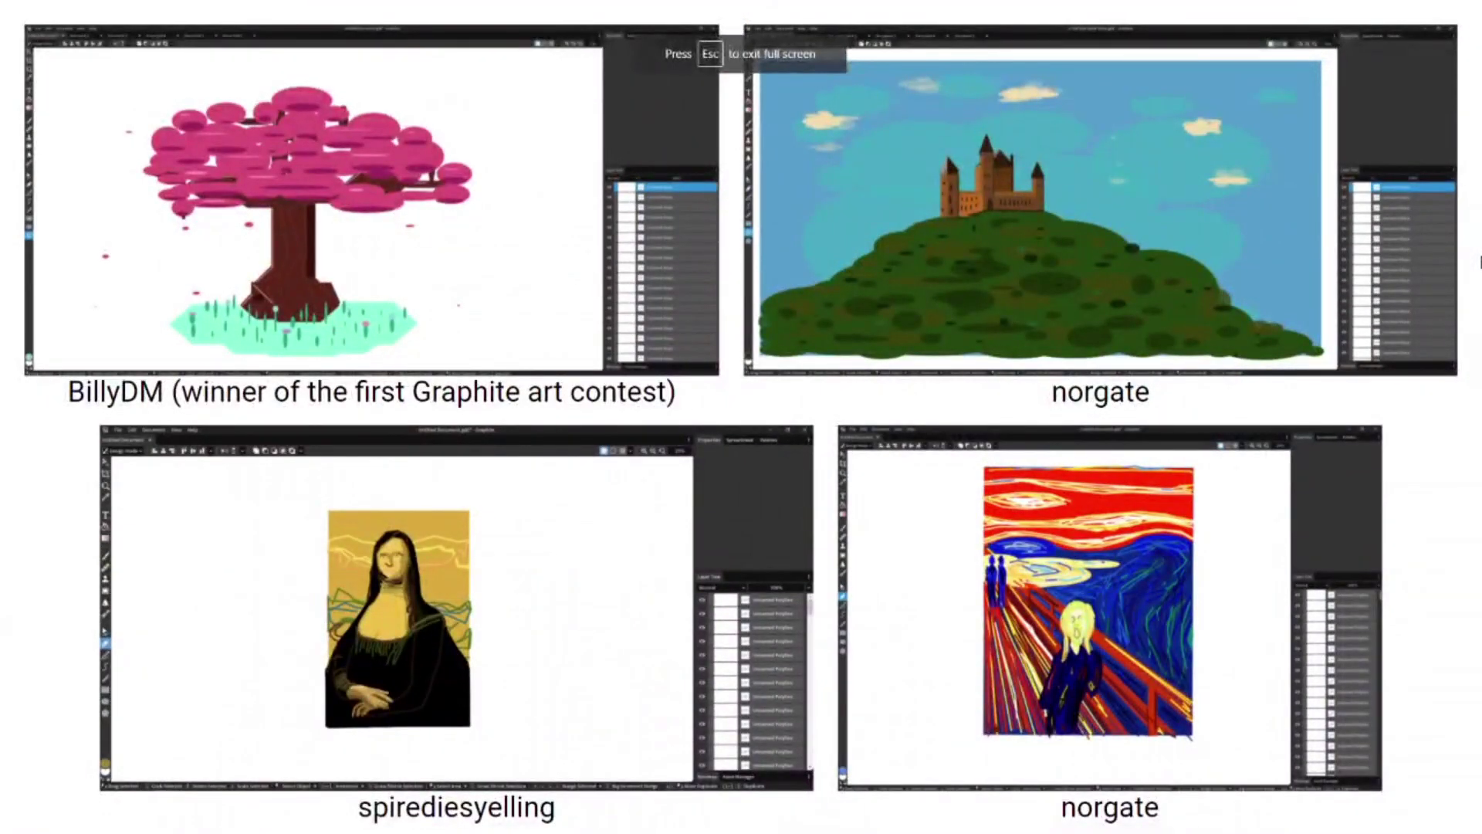